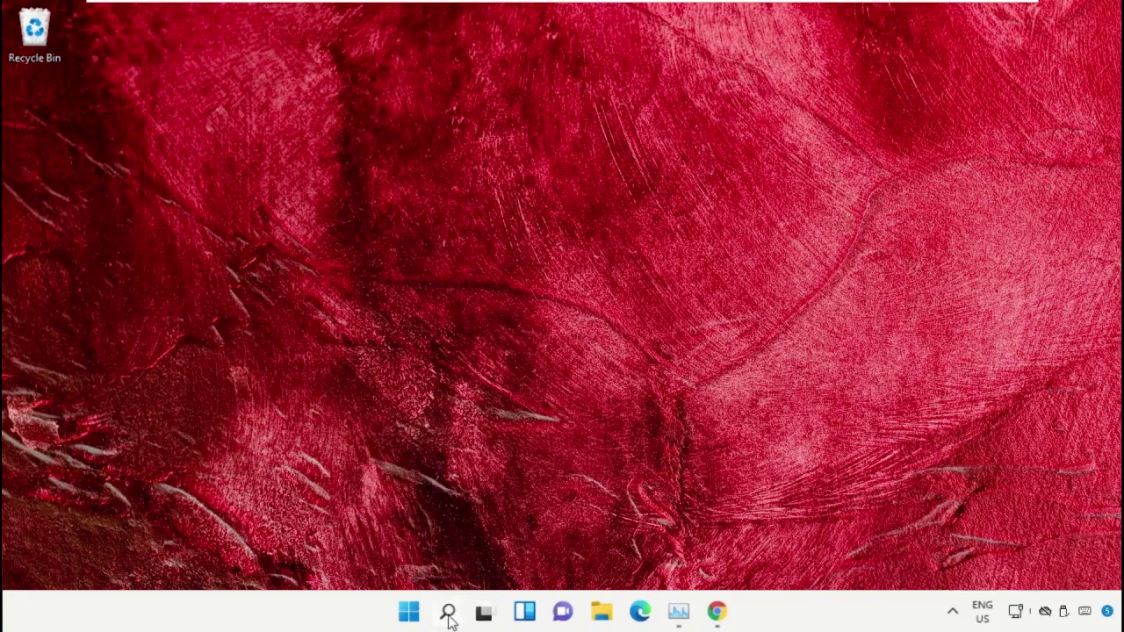
Step: Search for 'task manager' and launch Task Manager as administrator
{"action": "left_click", "coordinate": [448, 614]}
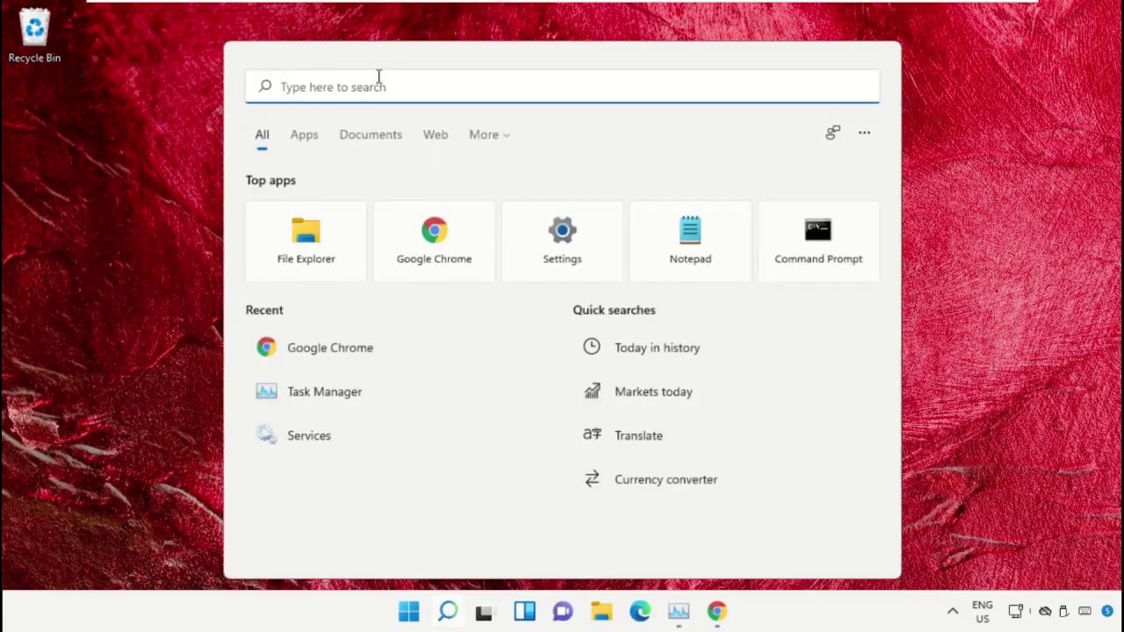
{"action": "type", "text": "task manager"}
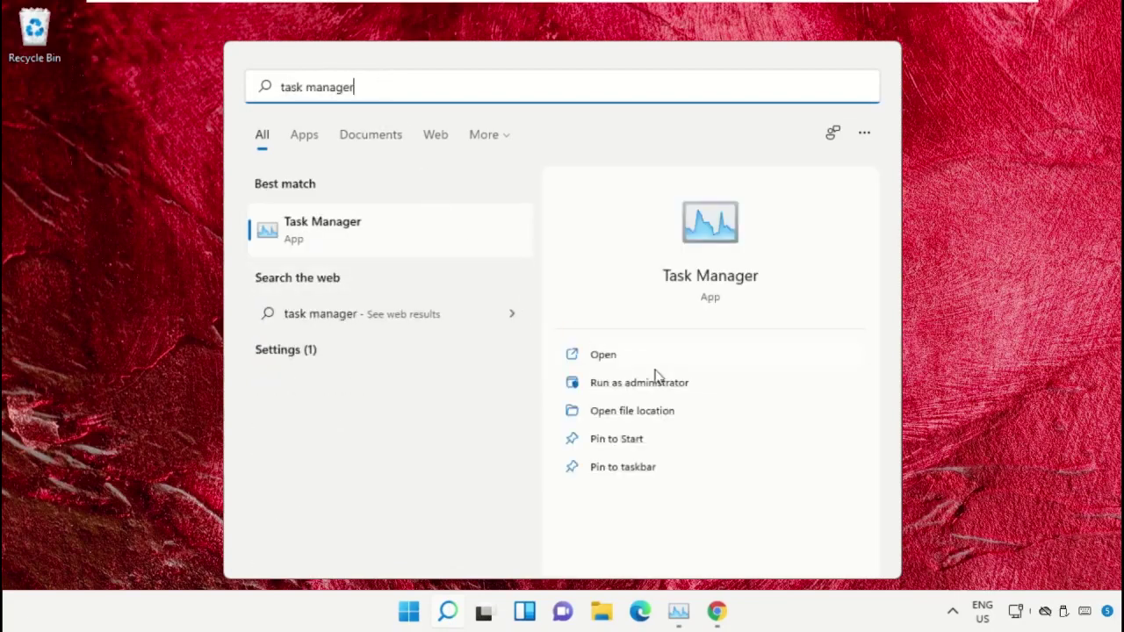
{"action": "left_click", "coordinate": [648, 383]}
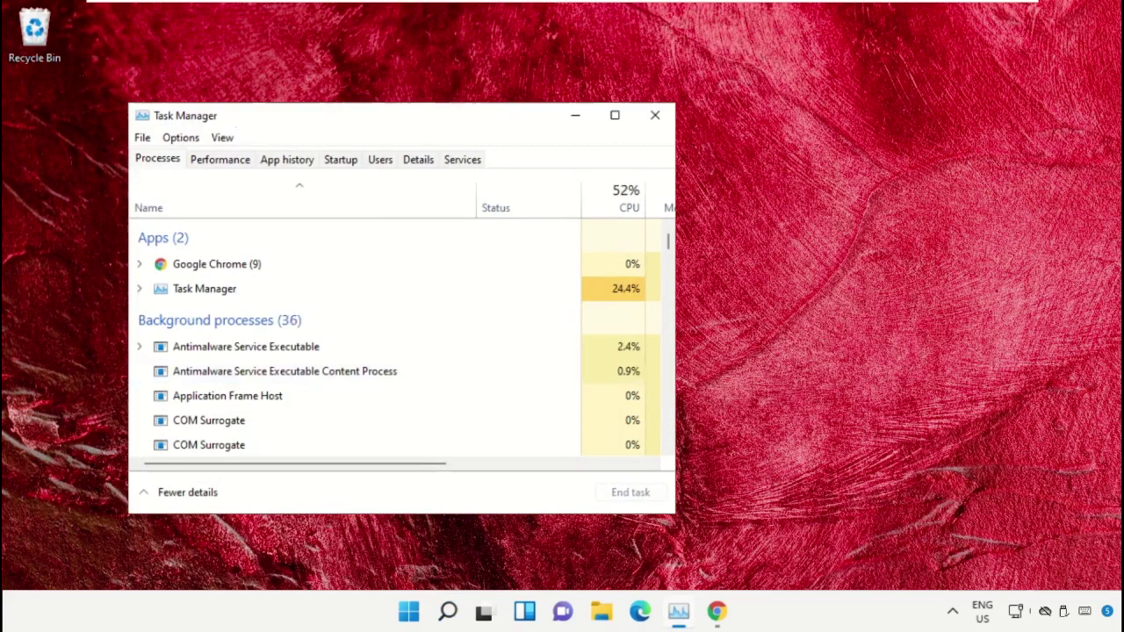
Step: Start a new Task Manager task and browse to C:\Windows\System32
{"action": "left_click_drag", "start_coordinate": [225, 116], "coordinate": [510, 92]}
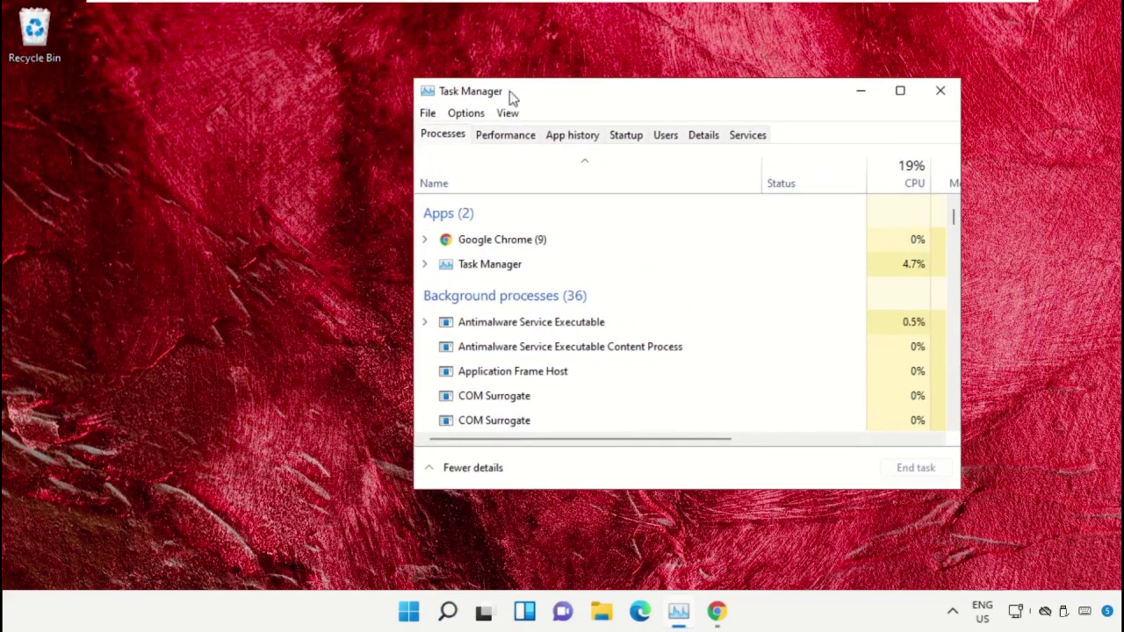
{"action": "left_click", "coordinate": [428, 115]}
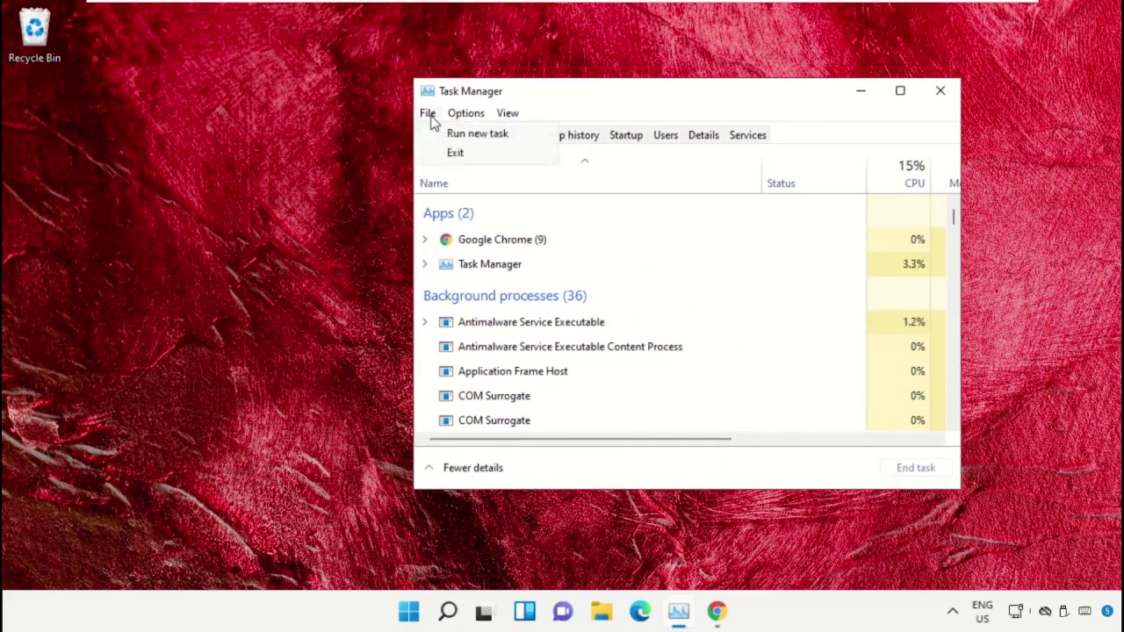
{"action": "left_click", "coordinate": [529, 143]}
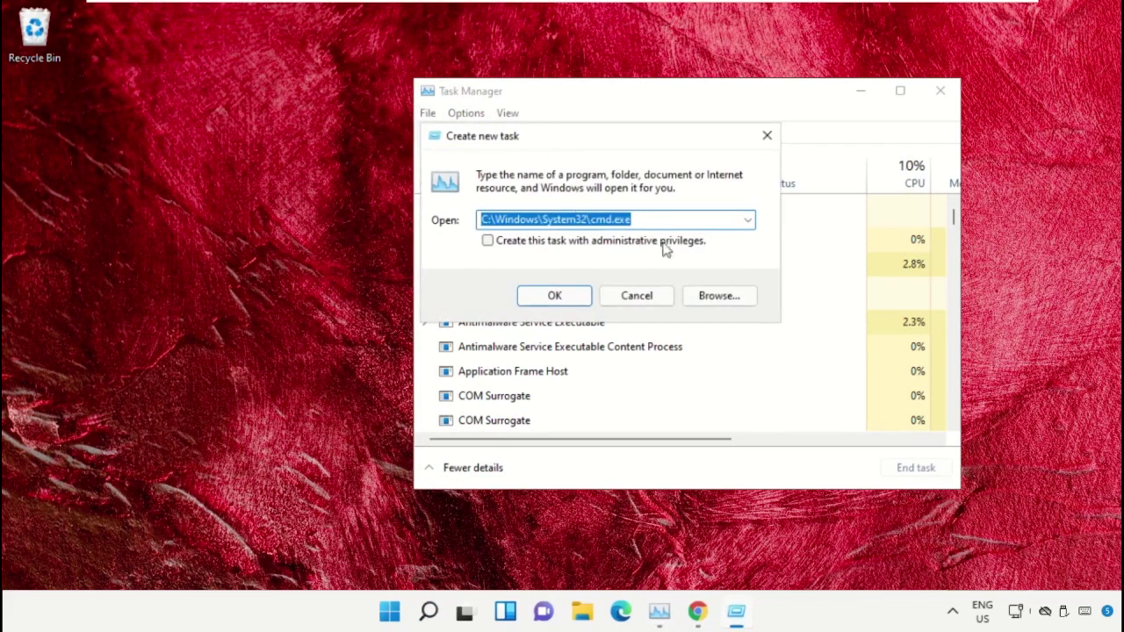
{"action": "left_click", "coordinate": [710, 297]}
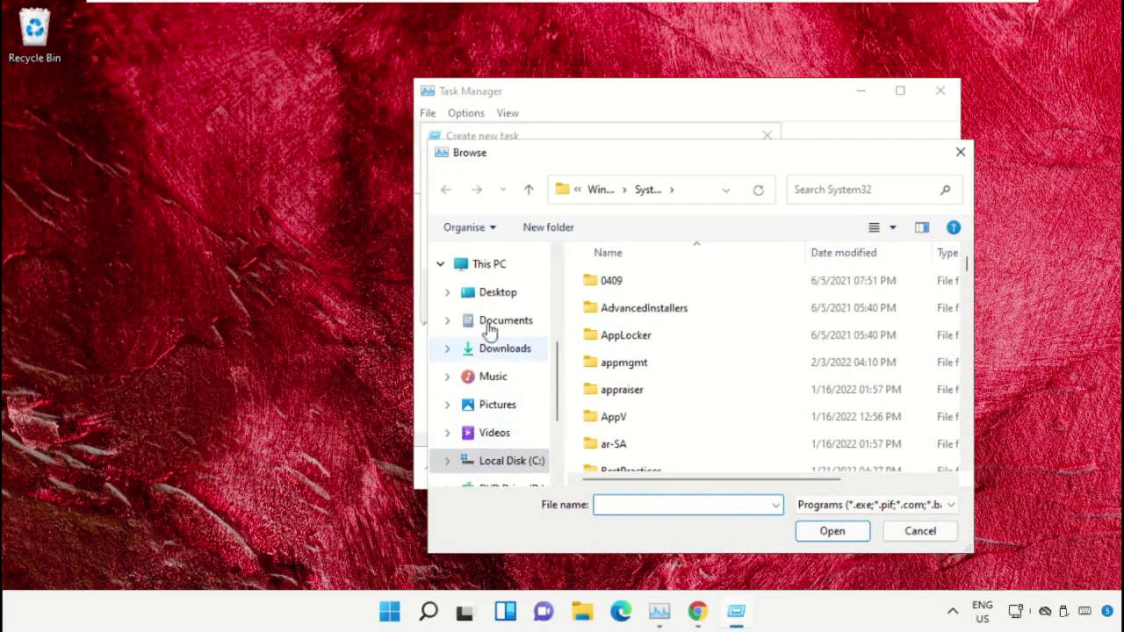
{"action": "left_click", "coordinate": [486, 263]}
{"action": "scroll", "coordinate": [685, 301], "scroll_direction": "down", "scroll_amount": 5}
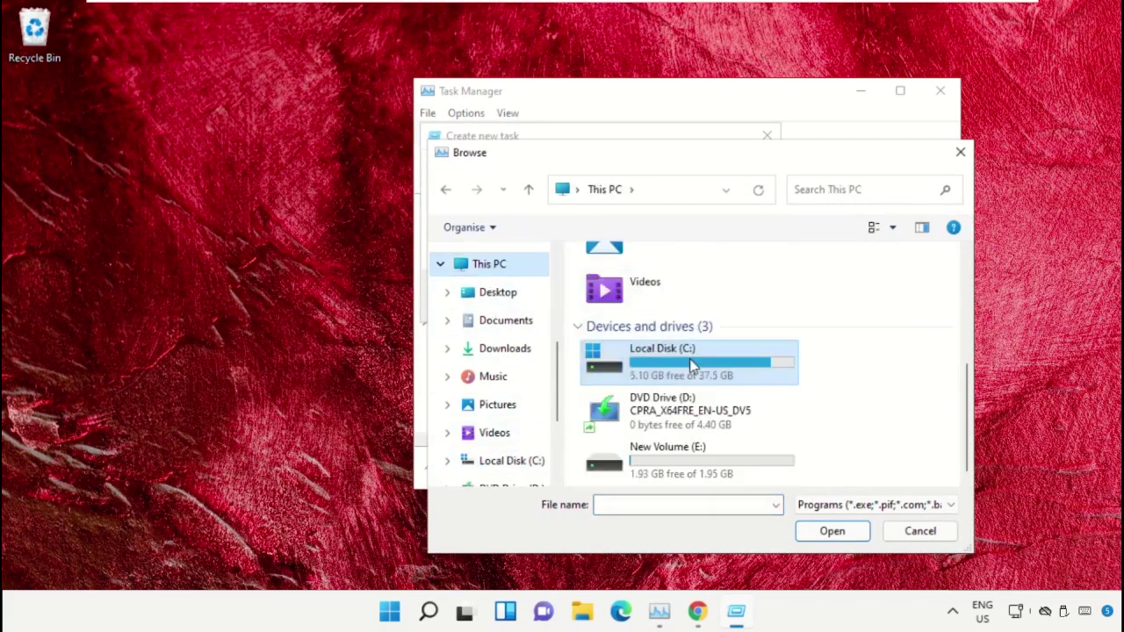
{"action": "double_click", "coordinate": [690, 364]}
{"action": "scroll", "coordinate": [673, 367], "scroll_direction": "down", "scroll_amount": 2}
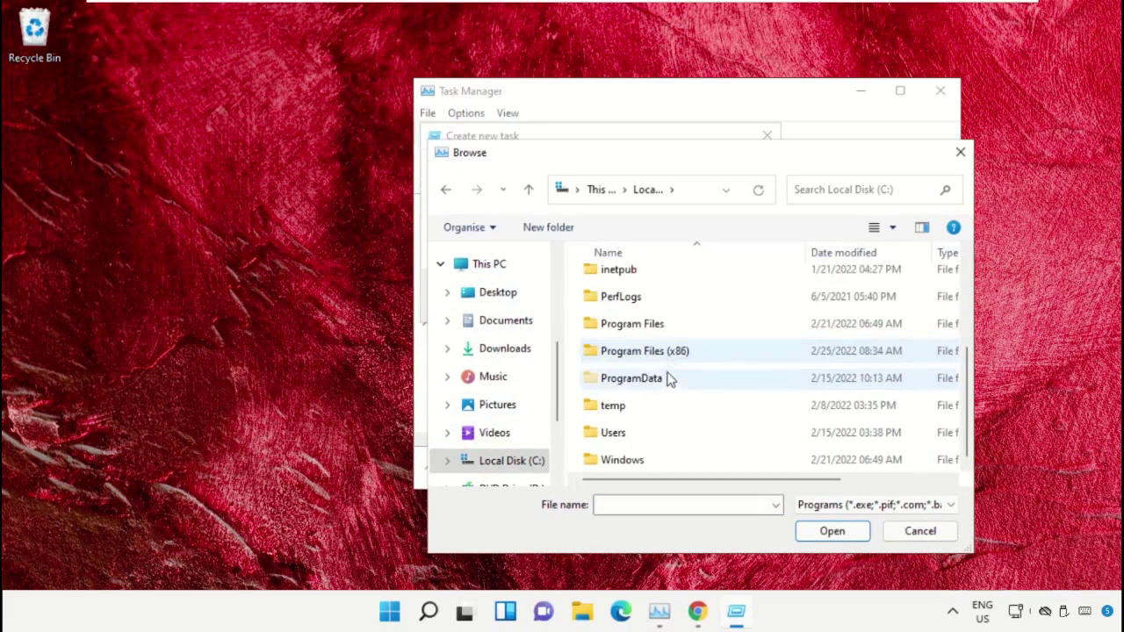
{"action": "double_click", "coordinate": [632, 463]}
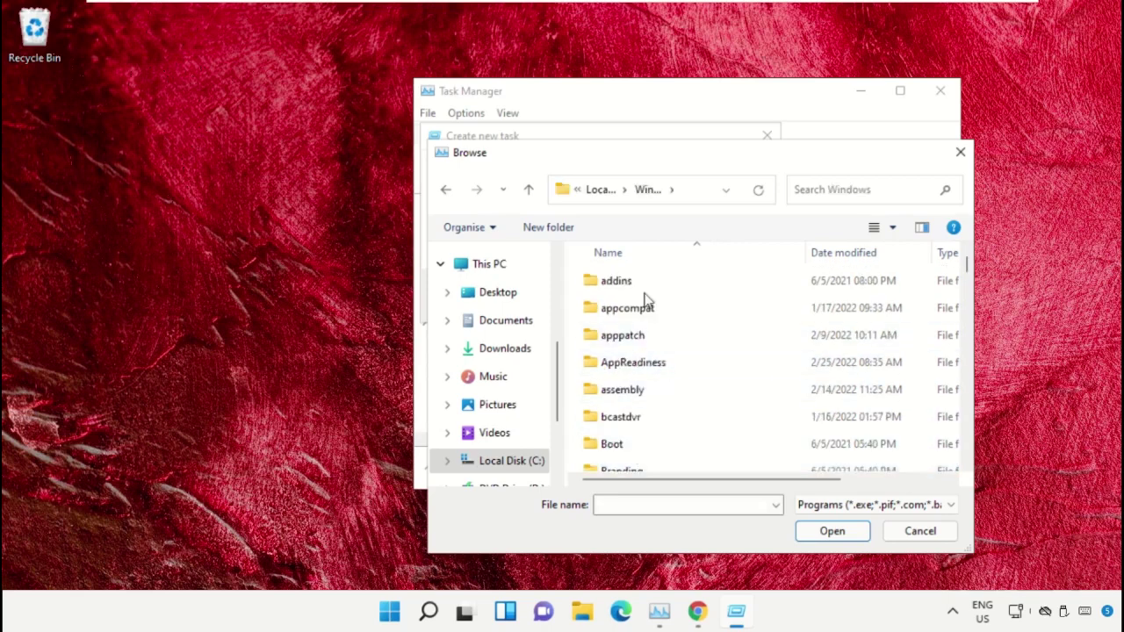
{"action": "type", "text": "system32"}
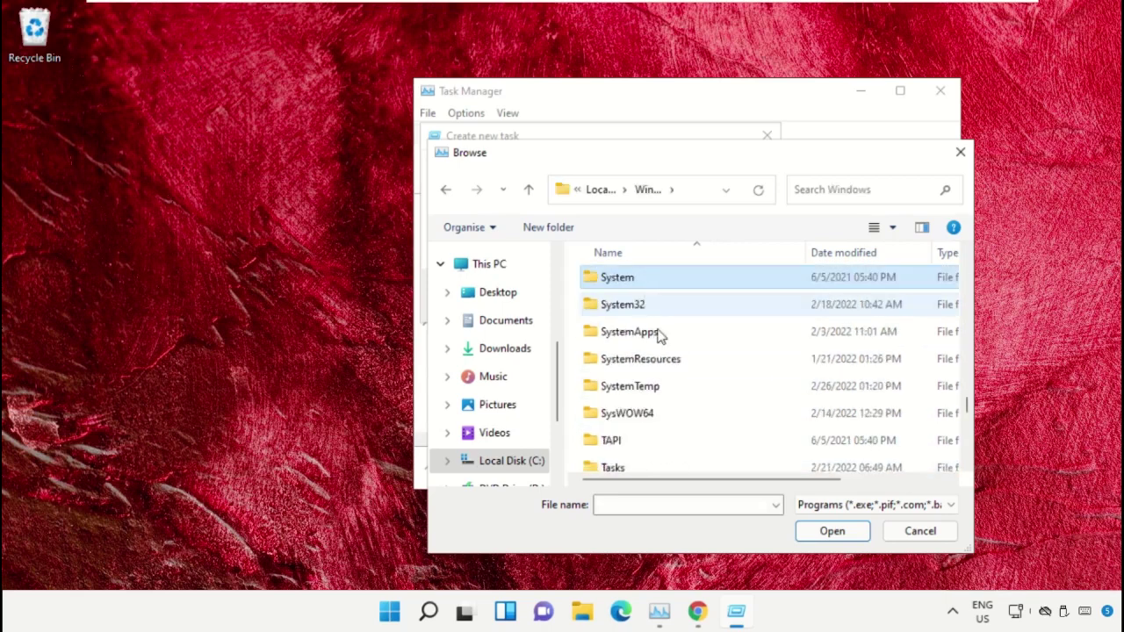
{"action": "double_click", "coordinate": [665, 309]}
Step: Choose cmd.exe and run it with administrative privileges
{"action": "scroll", "coordinate": [659, 343], "scroll_direction": "down", "scroll_amount": 15}
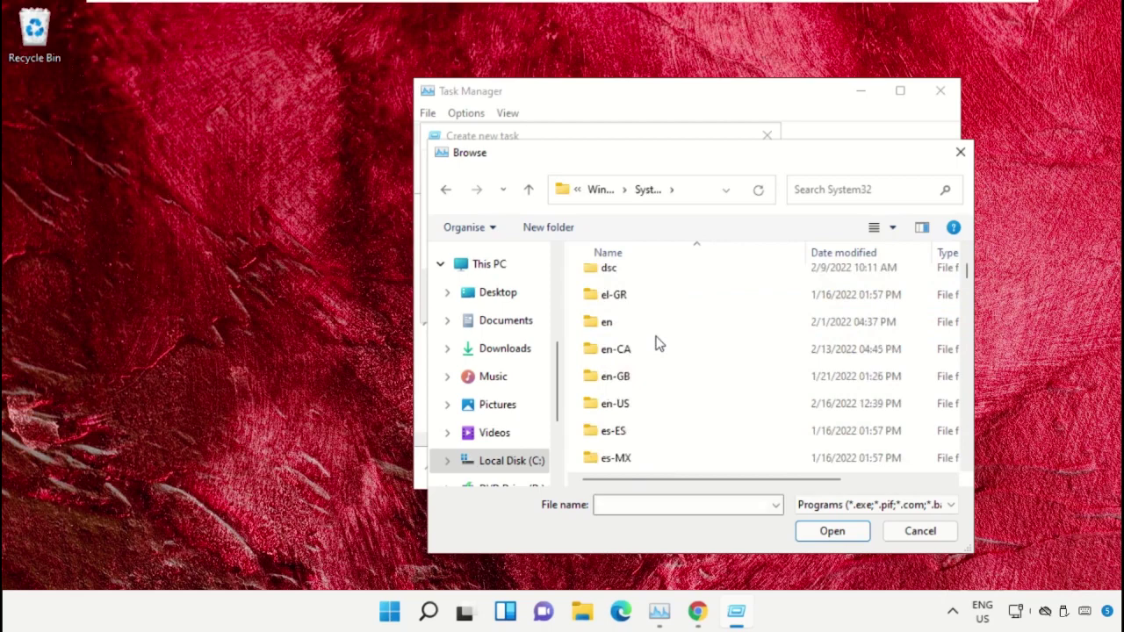
{"action": "scroll", "coordinate": [672, 376], "scroll_direction": "down", "scroll_amount": 15}
{"action": "double_click", "coordinate": [675, 376]}
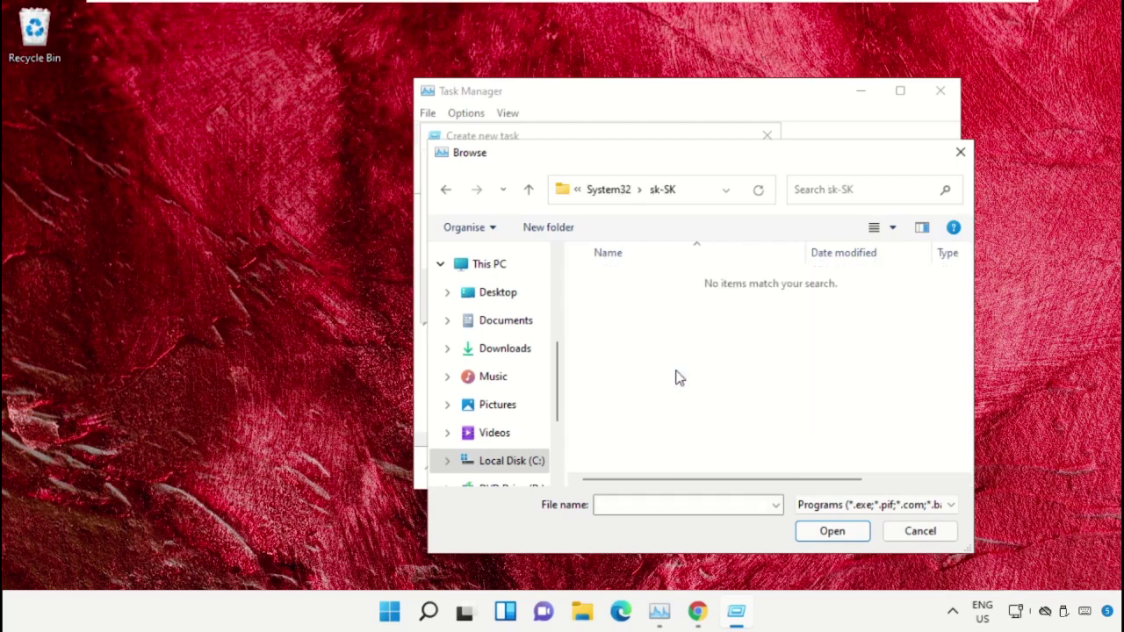
{"action": "key", "text": "alt+Left"}
{"action": "scroll", "coordinate": [674, 376], "scroll_direction": "down", "scroll_amount": 20}
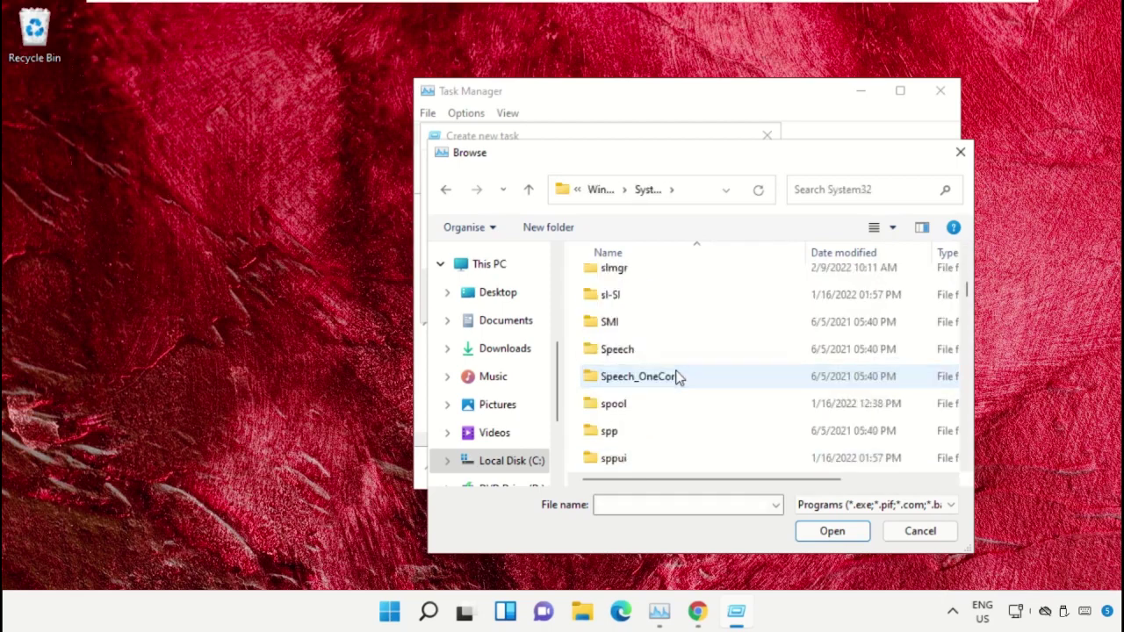
{"action": "type", "text": "cmd.exe"}
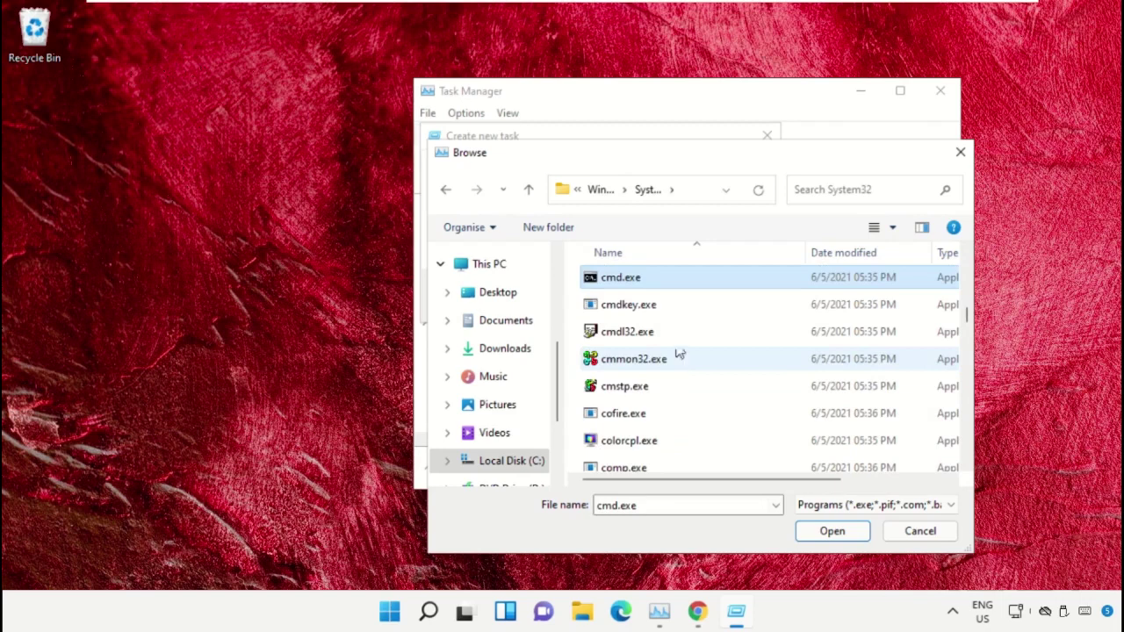
{"action": "double_click", "coordinate": [639, 278]}
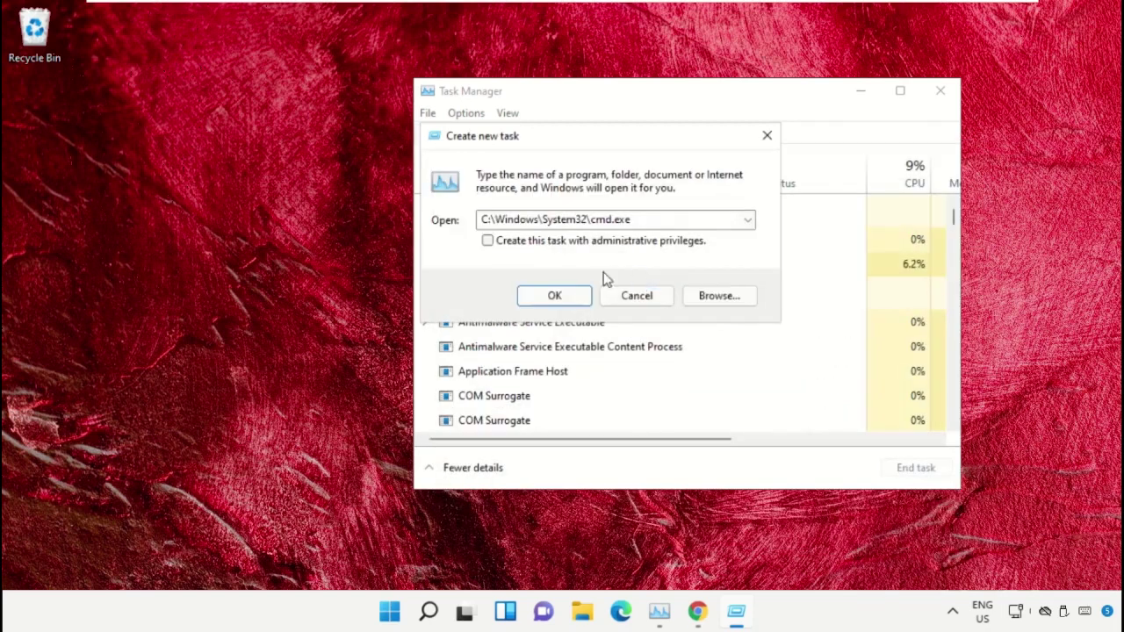
{"action": "left_click_drag", "start_coordinate": [683, 218], "coordinate": [370, 216]}
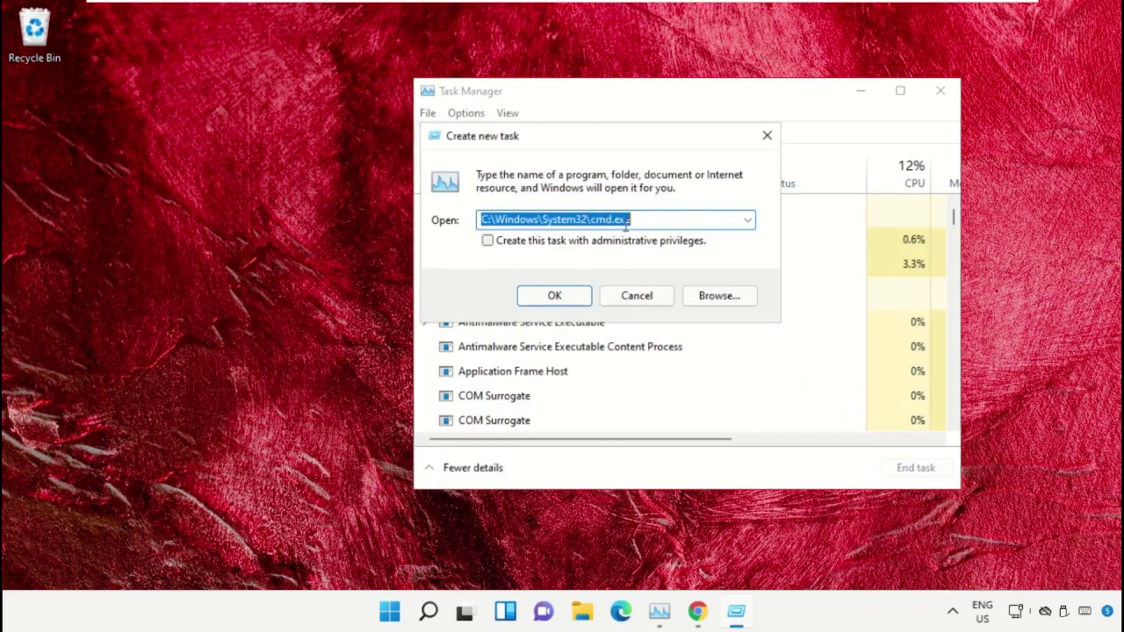
{"action": "left_click", "coordinate": [498, 242]}
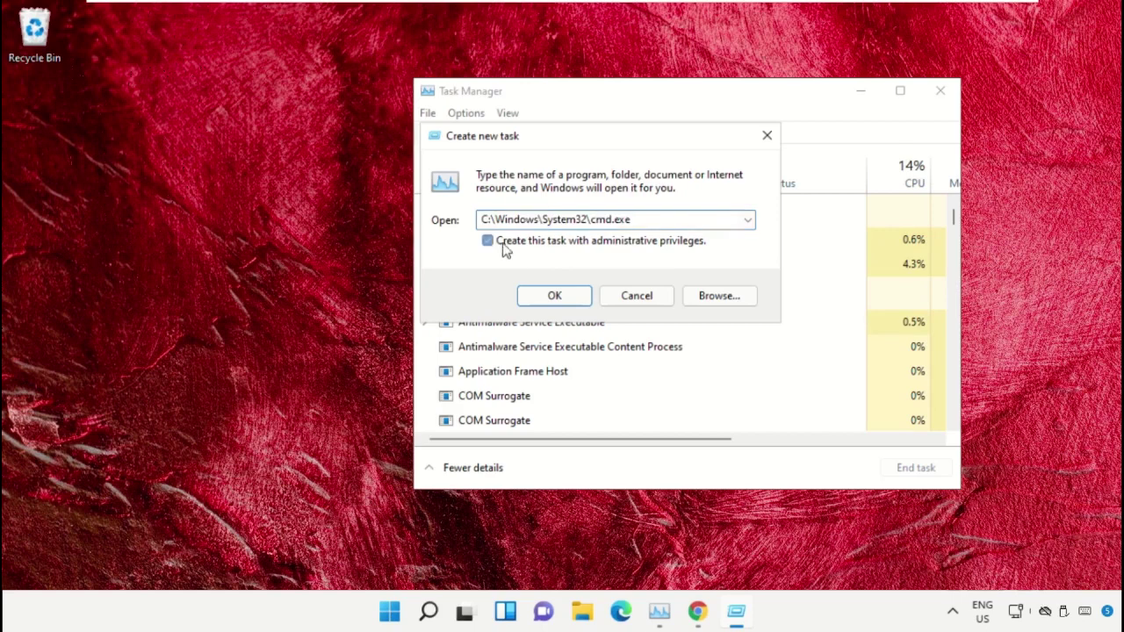
{"action": "left_click", "coordinate": [547, 300]}
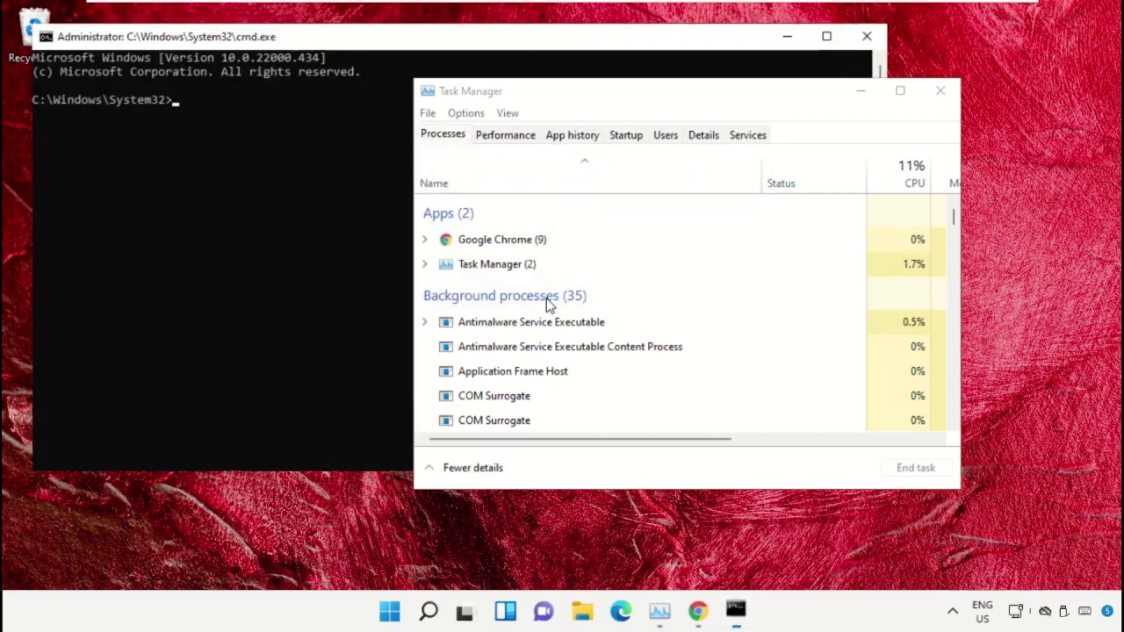
Step: Minimize Task Manager, shrink and centre the Command Prompt, and move Chrome left on the taskbar
{"action": "left_click", "coordinate": [860, 93]}
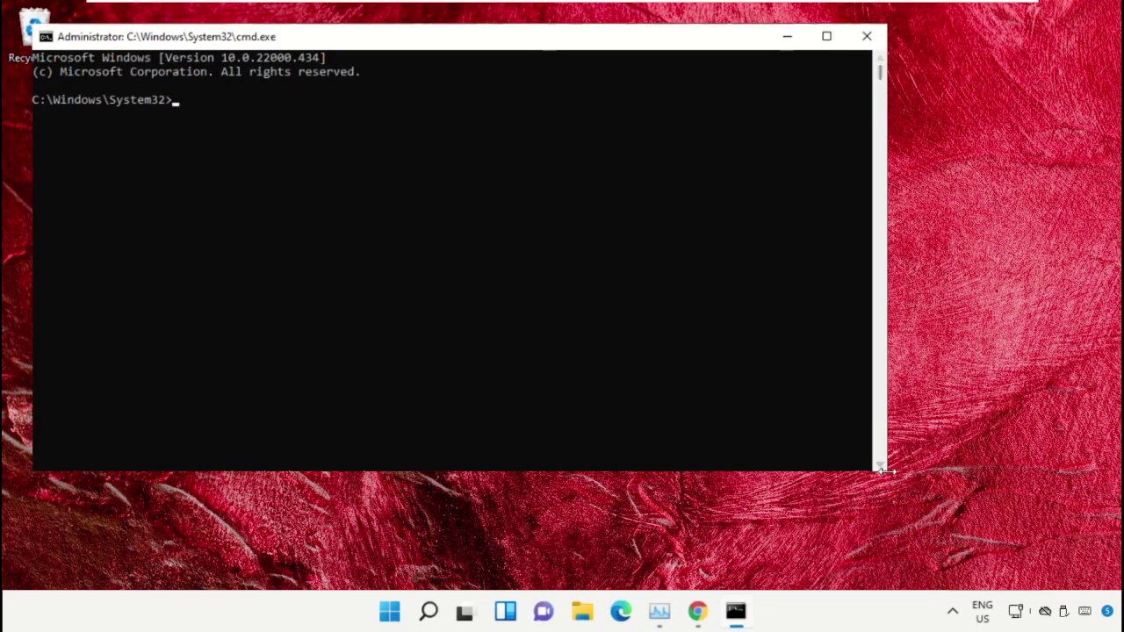
{"action": "left_click_drag", "start_coordinate": [888, 477], "coordinate": [654, 391]}
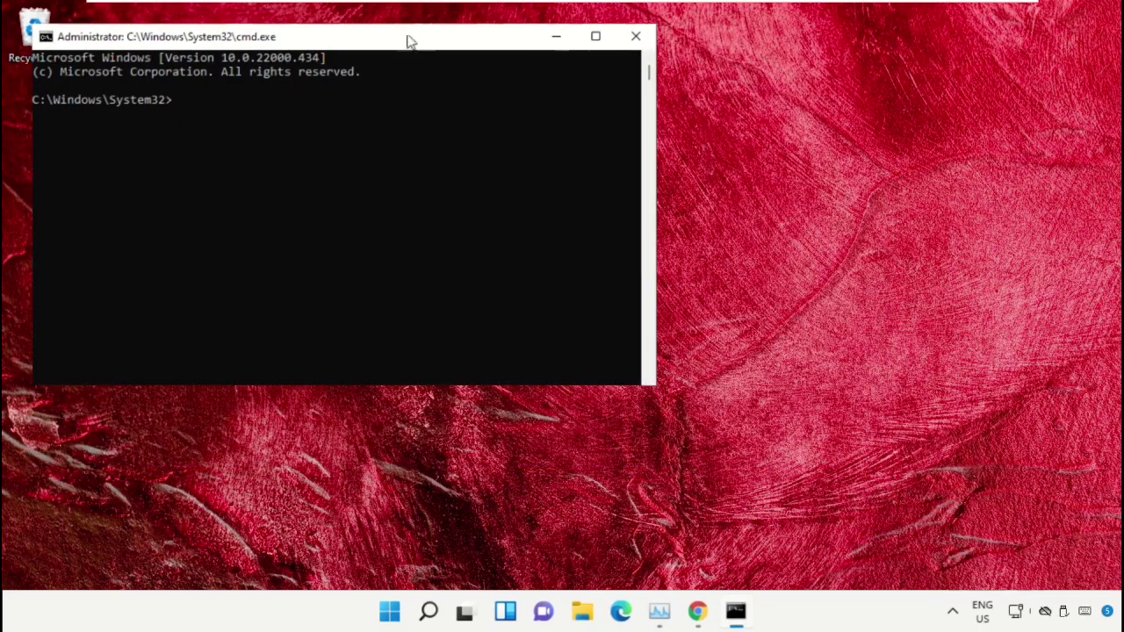
{"action": "left_click_drag", "start_coordinate": [408, 41], "coordinate": [692, 214]}
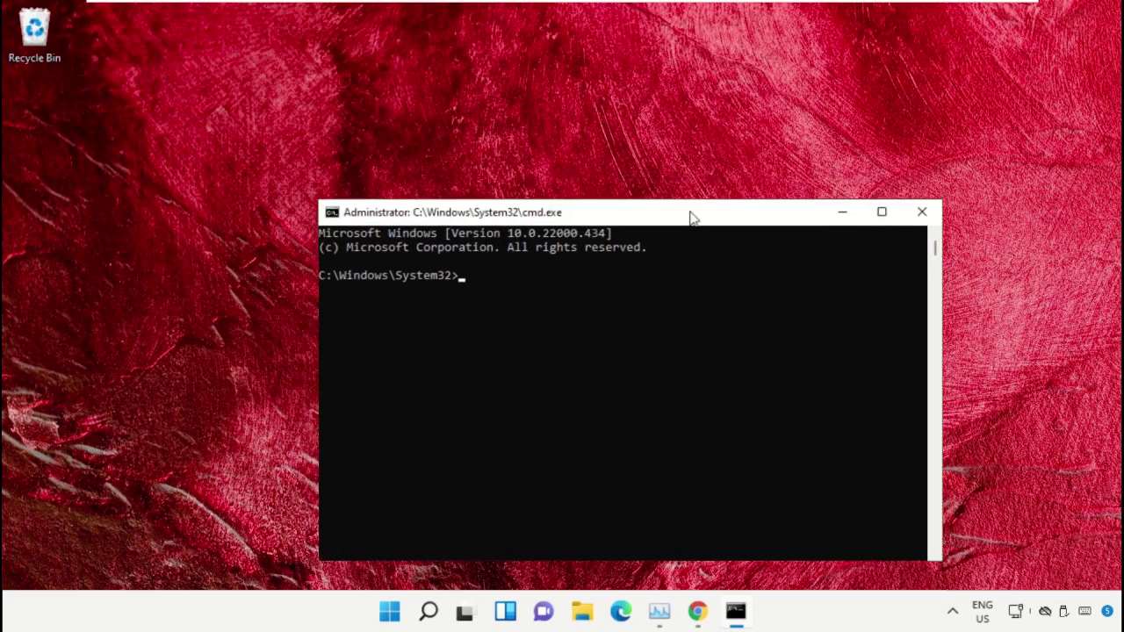
{"action": "left_click_drag", "start_coordinate": [697, 612], "coordinate": [660, 613]}
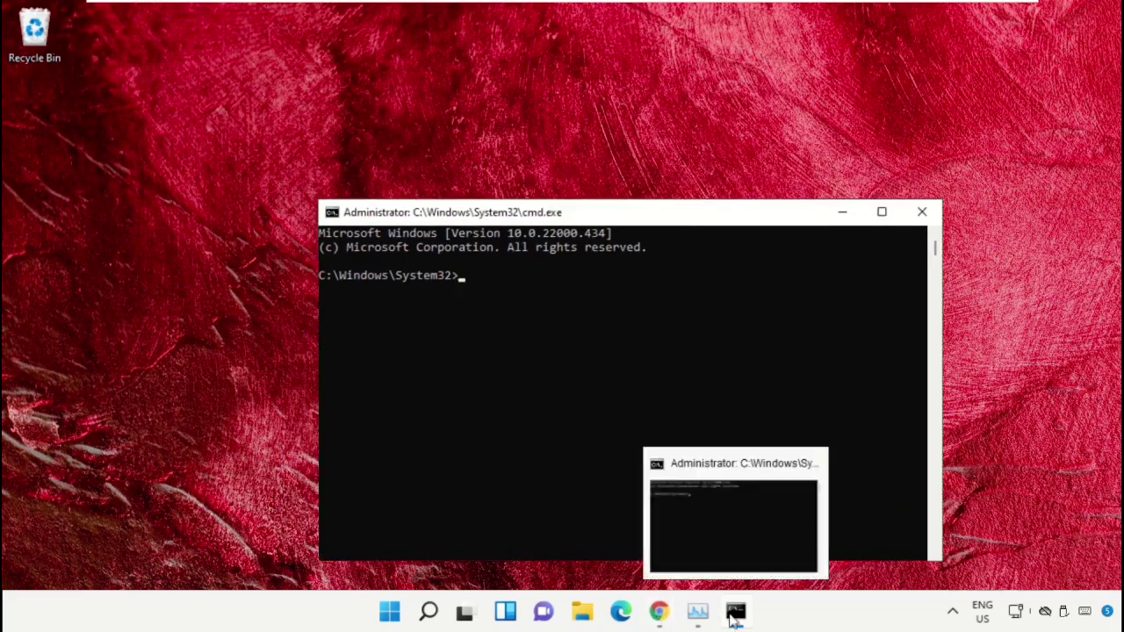
Step: Go to google.com in Chrome and search for 'hows.tech windows commands'
{"action": "left_click", "coordinate": [660, 612]}
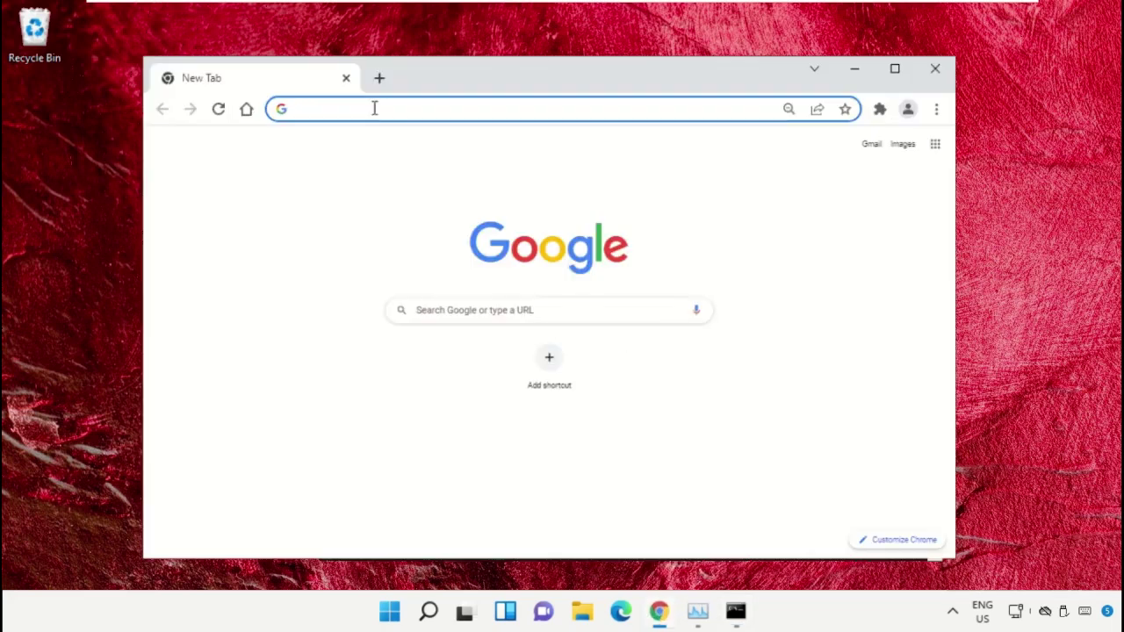
{"action": "type", "text": "goog"}
{"action": "left_click", "coordinate": [337, 386]}
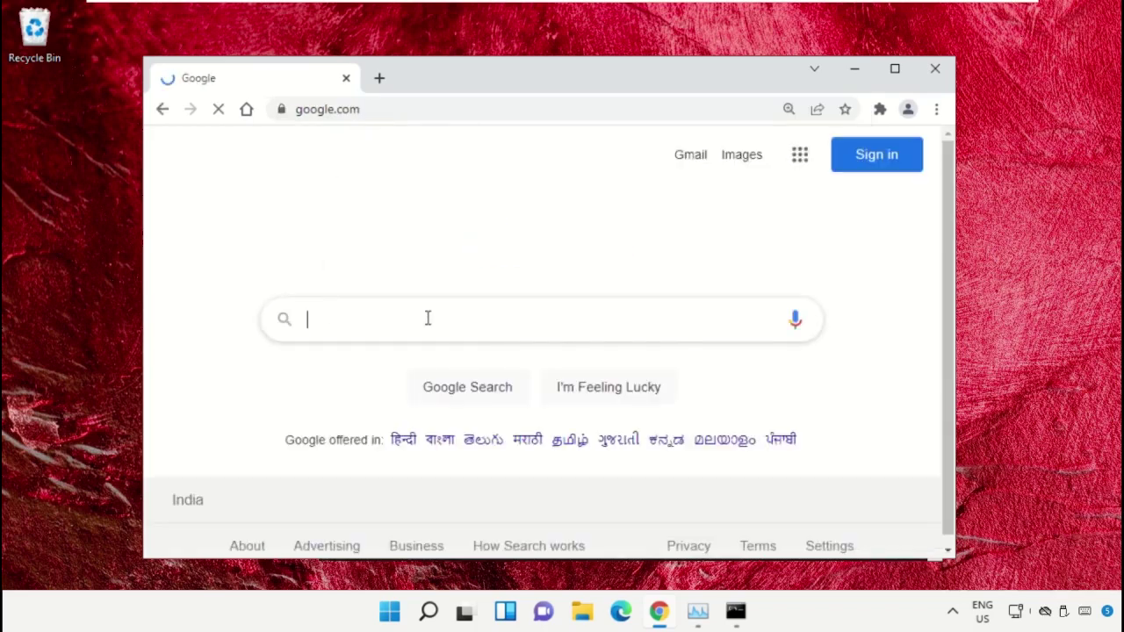
{"action": "type", "text": "hows.te"}
{"action": "key", "text": "Down"}
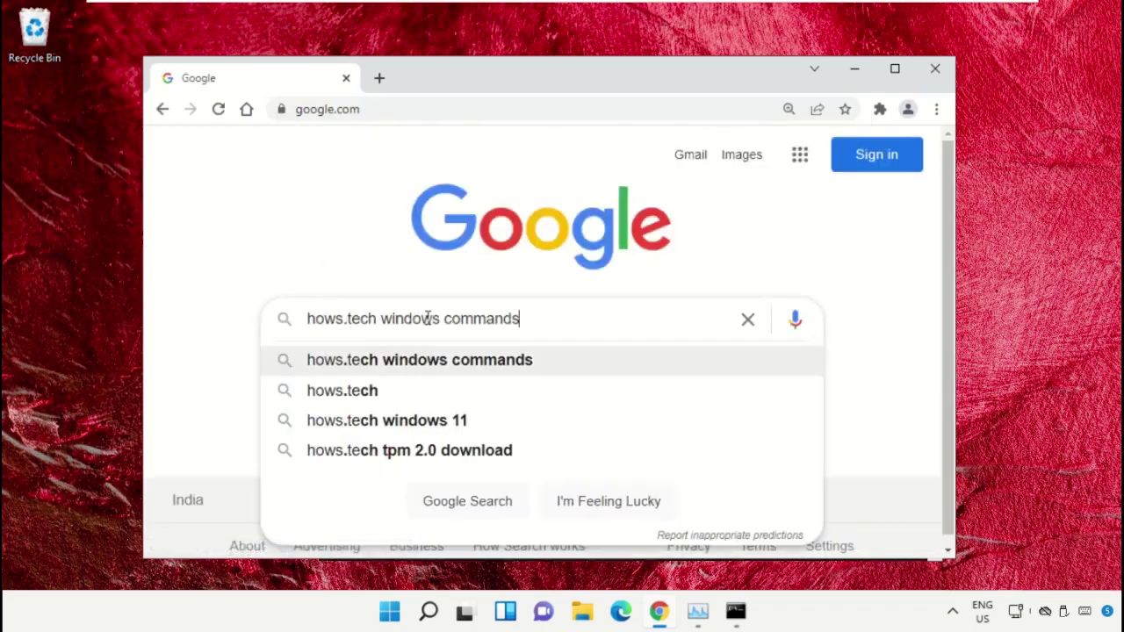
{"action": "key", "text": "Return"}
{"action": "left_click_drag", "start_coordinate": [565, 172], "coordinate": [292, 148]}
{"action": "left_click", "coordinate": [348, 146]}
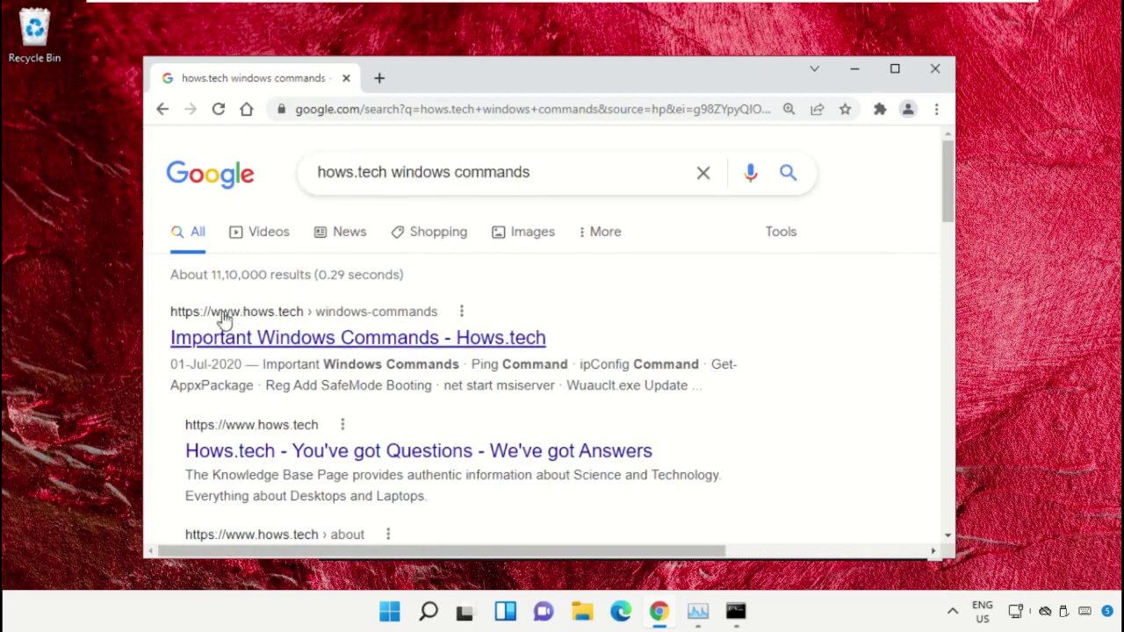
Step: Open the Important Windows Commands – Hows.tech article and scroll down to Commands 12 and 13
{"action": "left_click", "coordinate": [481, 338]}
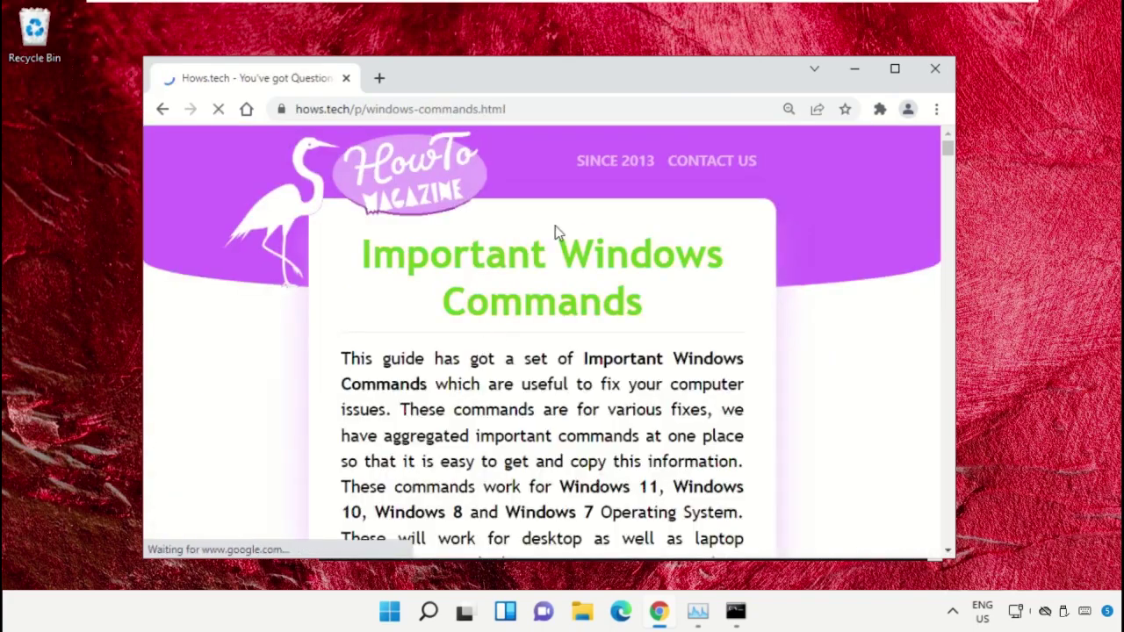
{"action": "scroll", "coordinate": [555, 226], "scroll_direction": "down", "scroll_amount": 8}
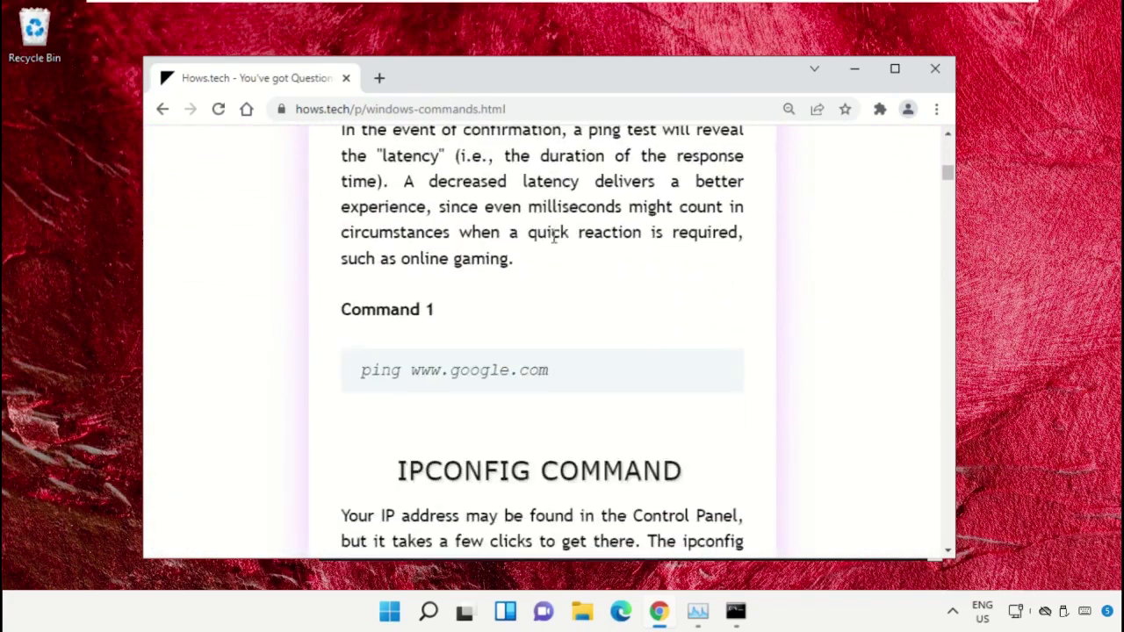
{"action": "scroll", "coordinate": [553, 237], "scroll_direction": "down", "scroll_amount": 15}
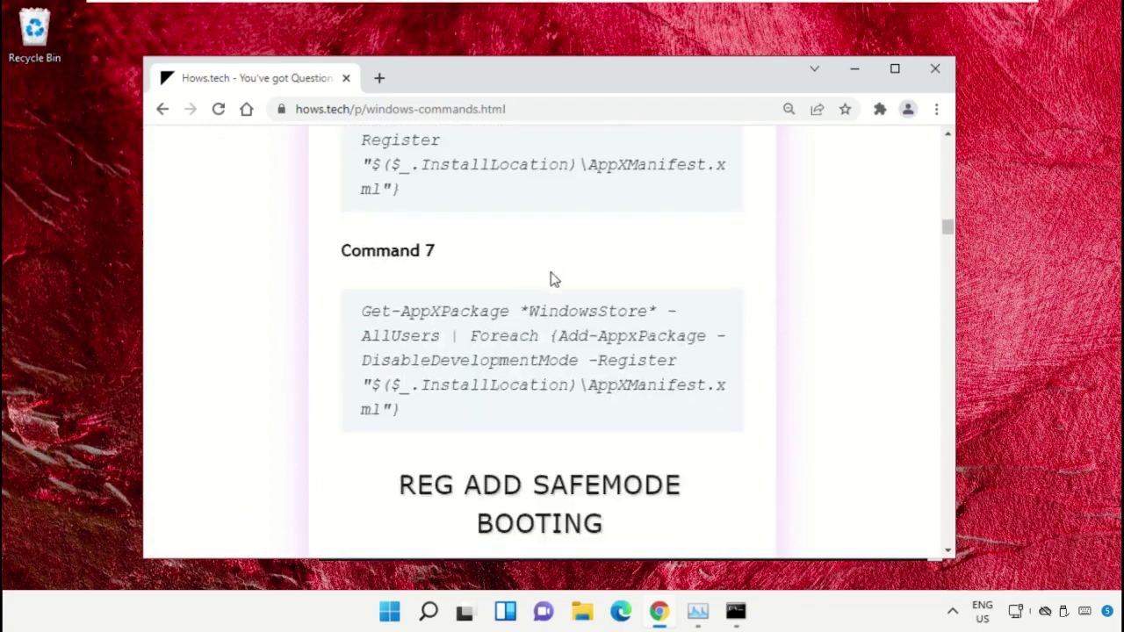
{"action": "scroll", "coordinate": [553, 279], "scroll_direction": "down", "scroll_amount": 15}
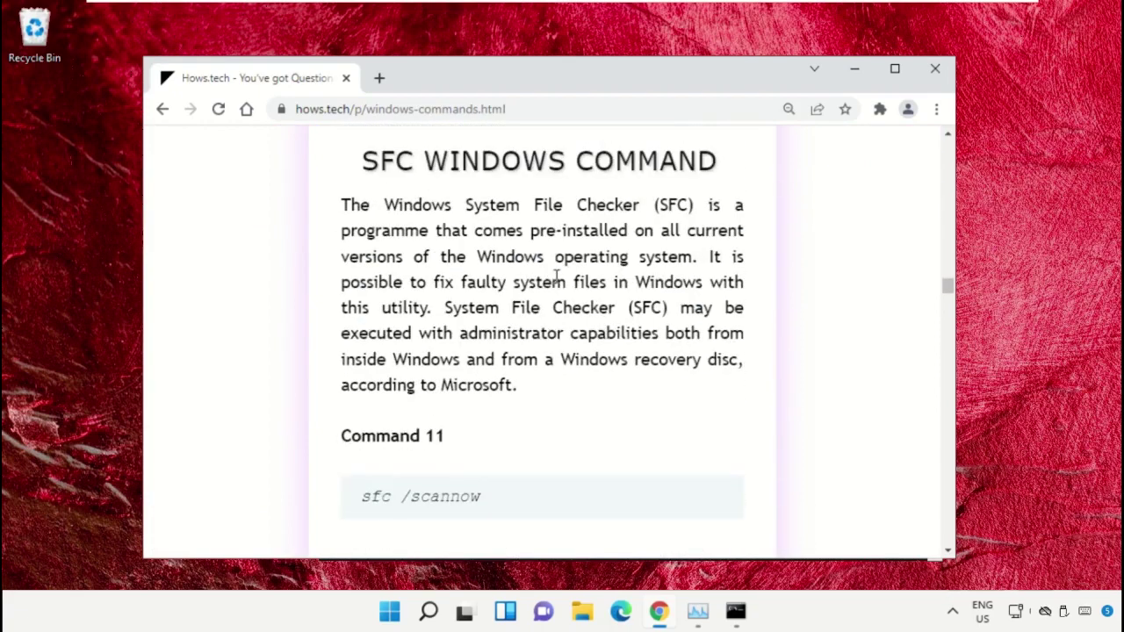
{"action": "scroll", "coordinate": [555, 276], "scroll_direction": "down", "scroll_amount": 5}
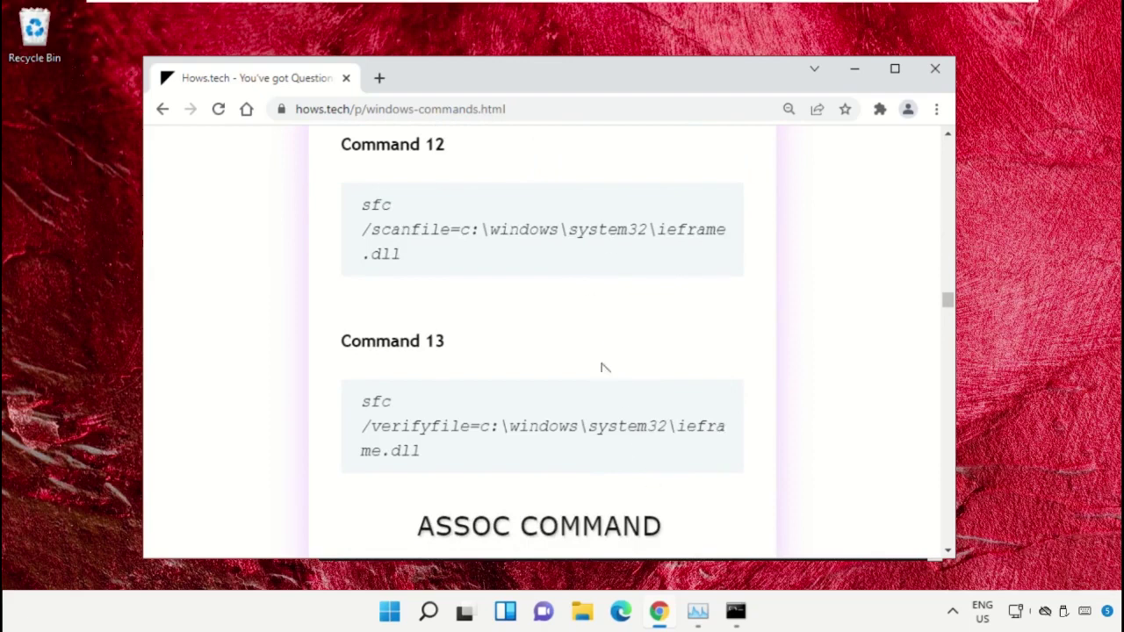
Step: Copy Command 12 and run sfc /scanfile on ieframe.dll in the admin Command Prompt
{"action": "triple_click", "coordinate": [495, 229]}
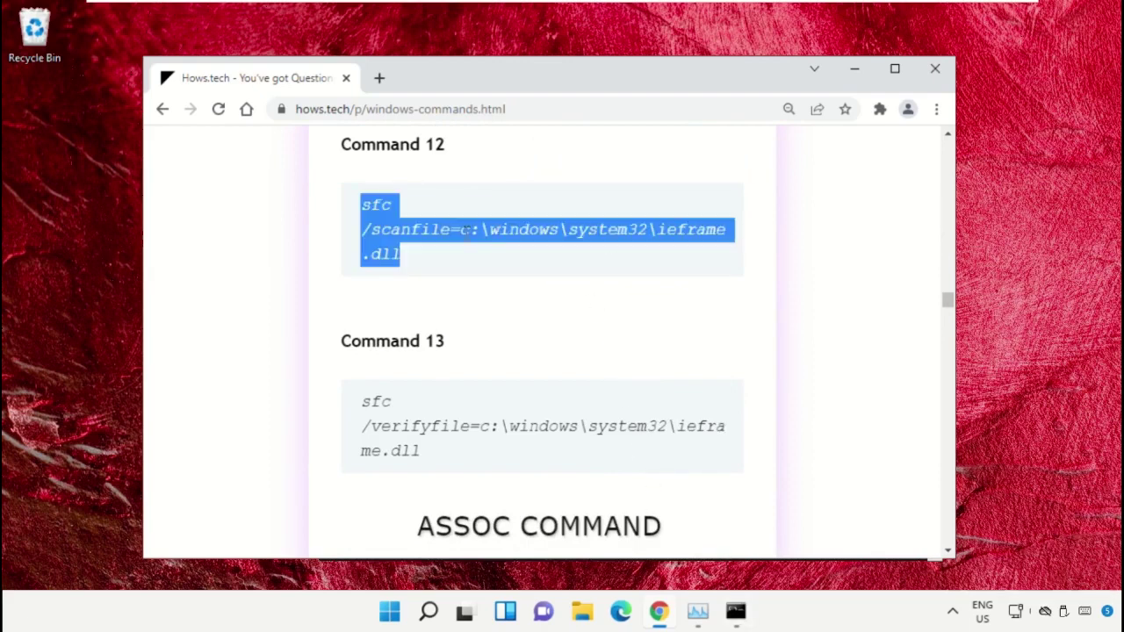
{"action": "right_click", "coordinate": [443, 230]}
{"action": "left_click", "coordinate": [483, 252]}
{"action": "left_click", "coordinate": [736, 612]}
{"action": "right_click", "coordinate": [496, 282]}
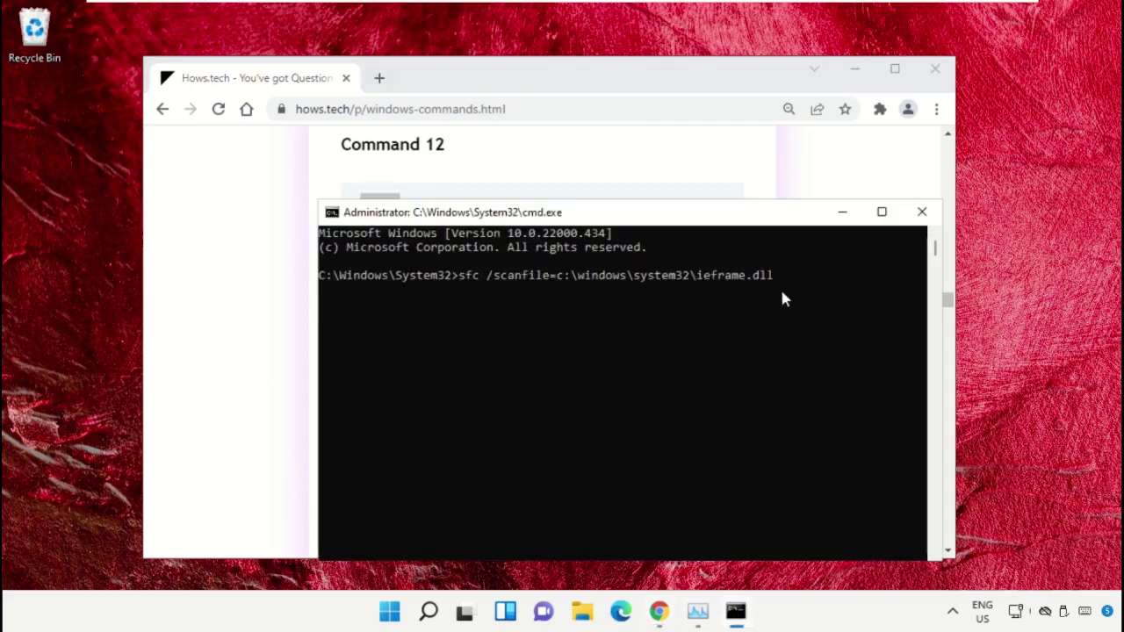
{"action": "key", "text": "Return"}
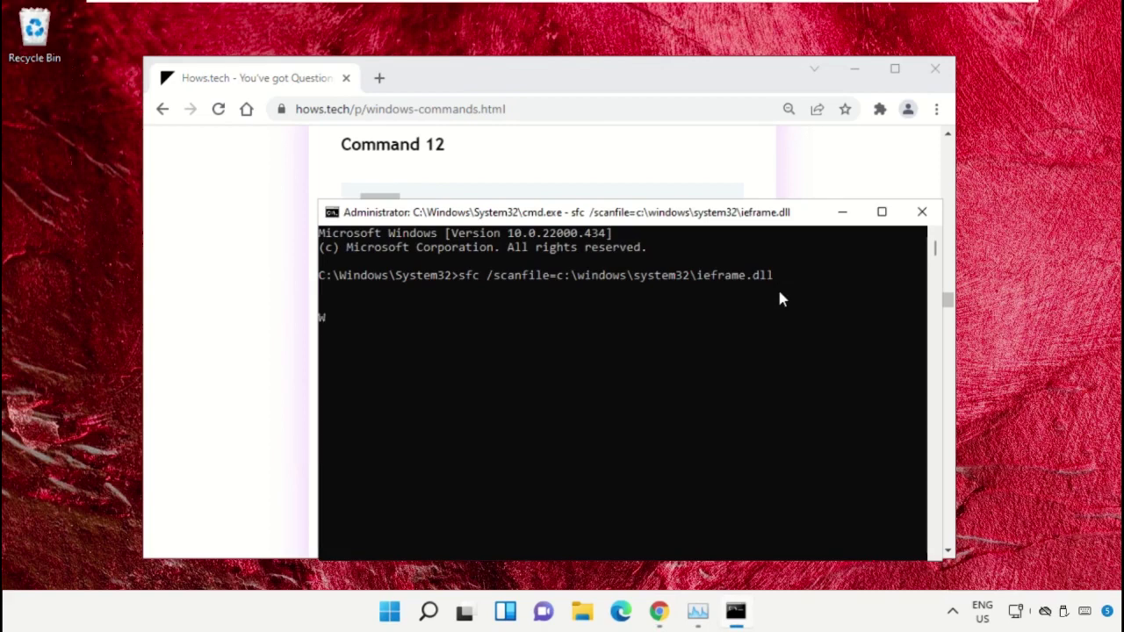
Step: Copy Command 13, run sfc /verifyfile on ieframe.dll, then exit the Command Prompt
{"action": "left_click", "coordinate": [665, 145]}
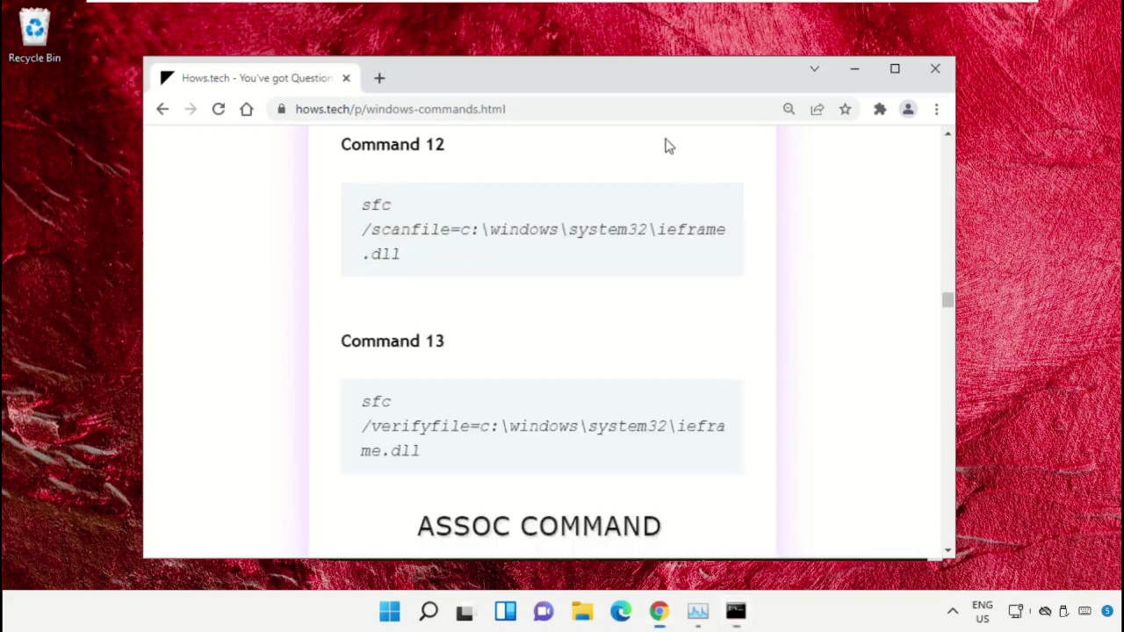
{"action": "triple_click", "coordinate": [488, 422]}
{"action": "right_click", "coordinate": [488, 422]}
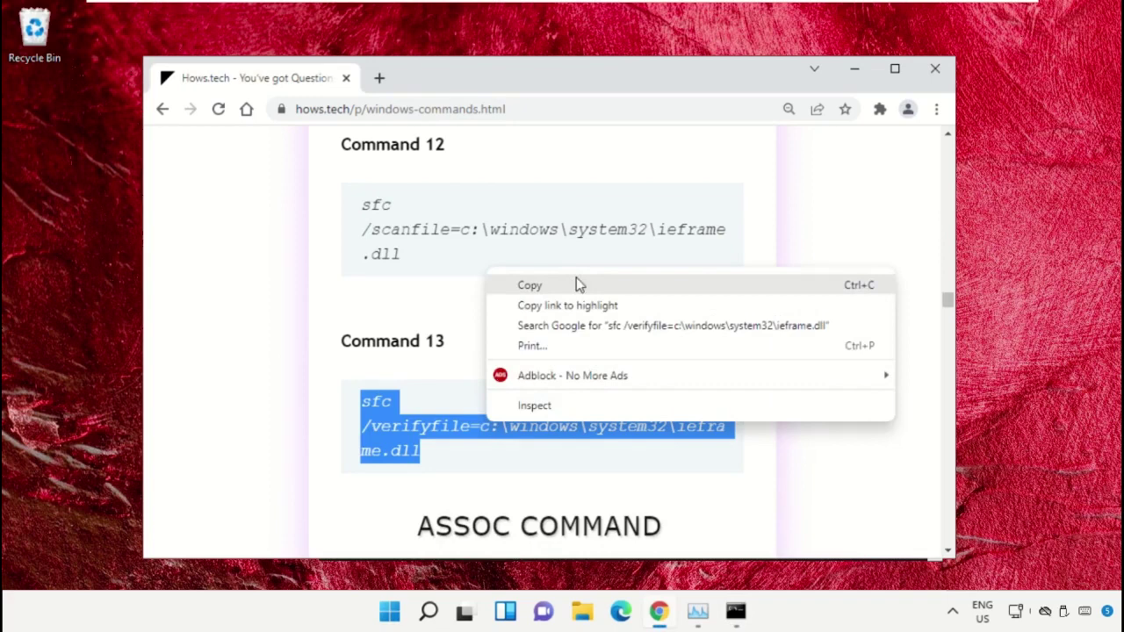
{"action": "left_click", "coordinate": [578, 284]}
{"action": "left_click", "coordinate": [735, 611]}
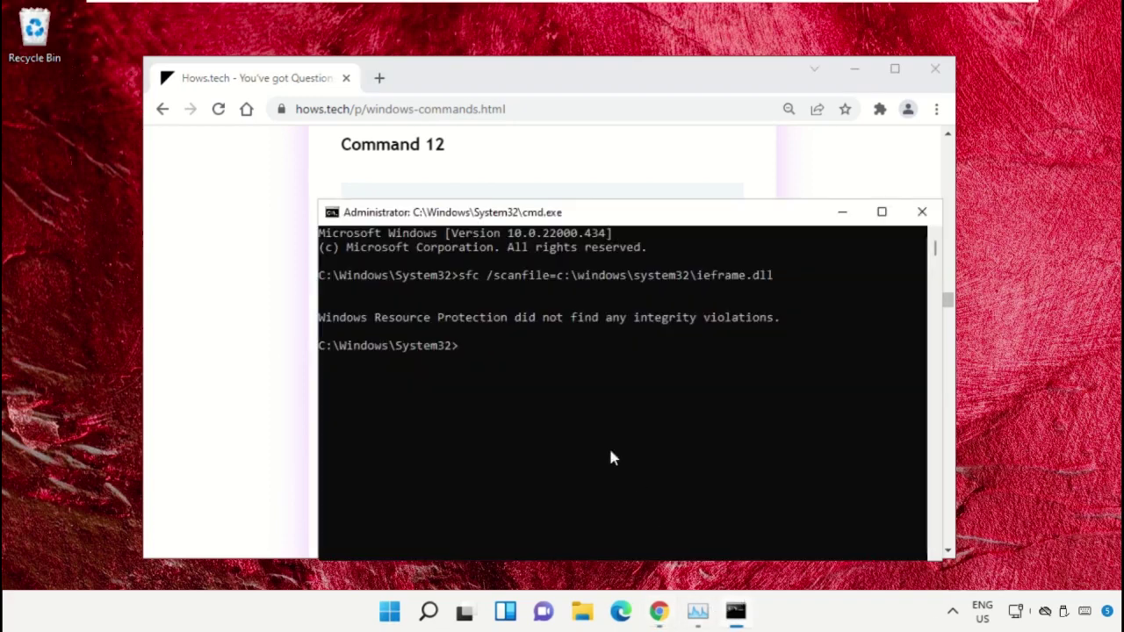
{"action": "right_click", "coordinate": [558, 394]}
{"action": "key", "text": "Return"}
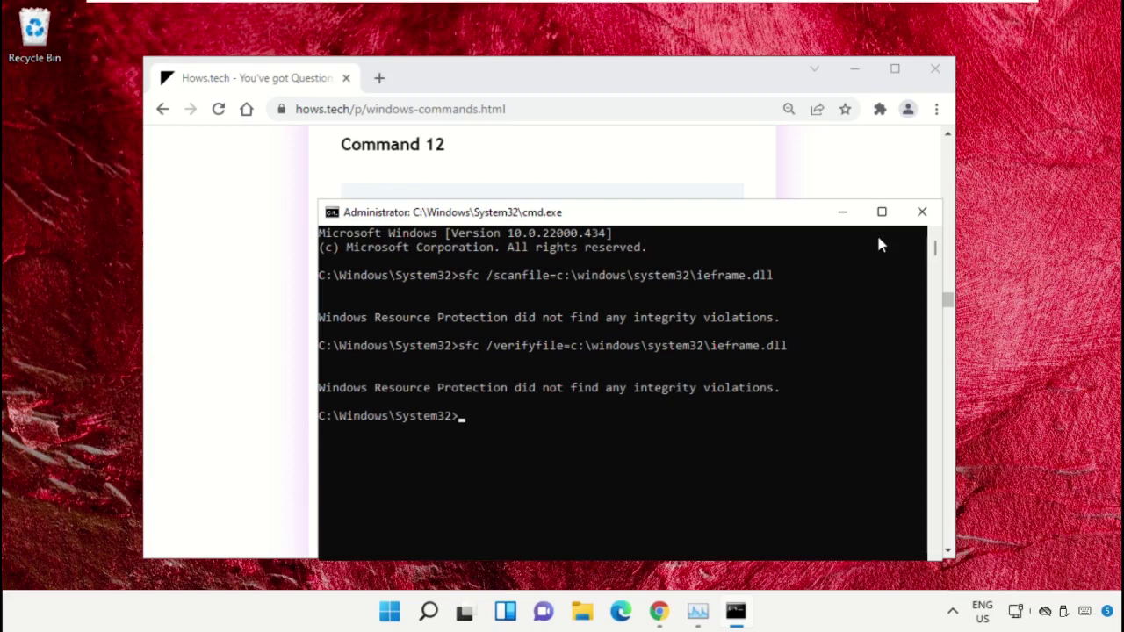
{"action": "type", "text": "exit"}
{"action": "key", "text": "Return"}
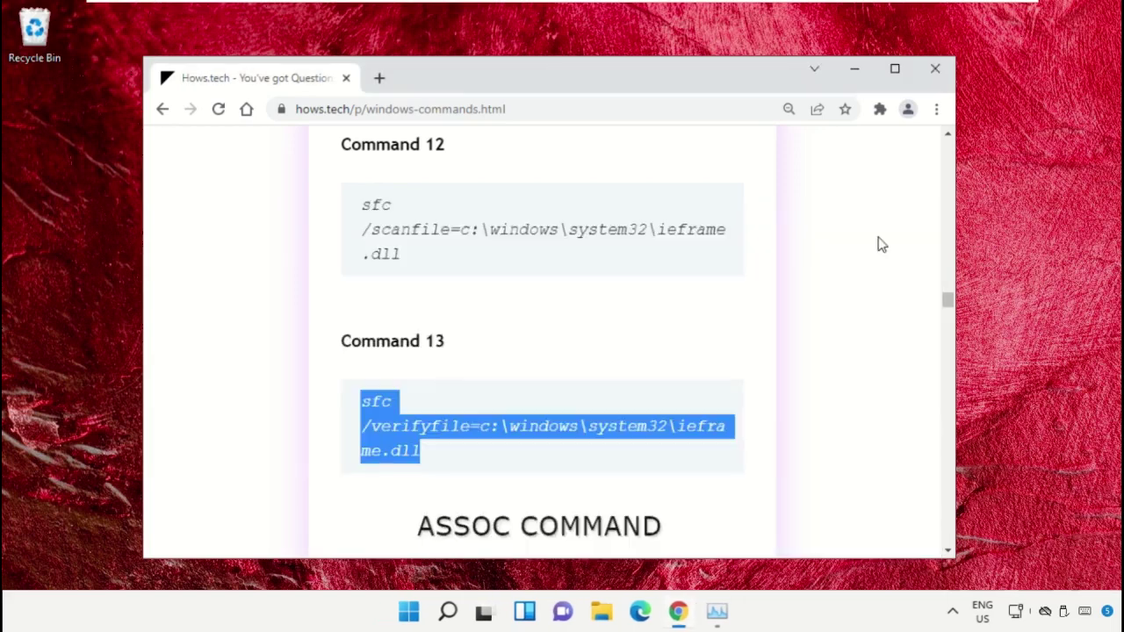
Step: Minimize Chrome and open Adjust date and time from the taskbar clock
{"action": "left_click", "coordinate": [866, 78]}
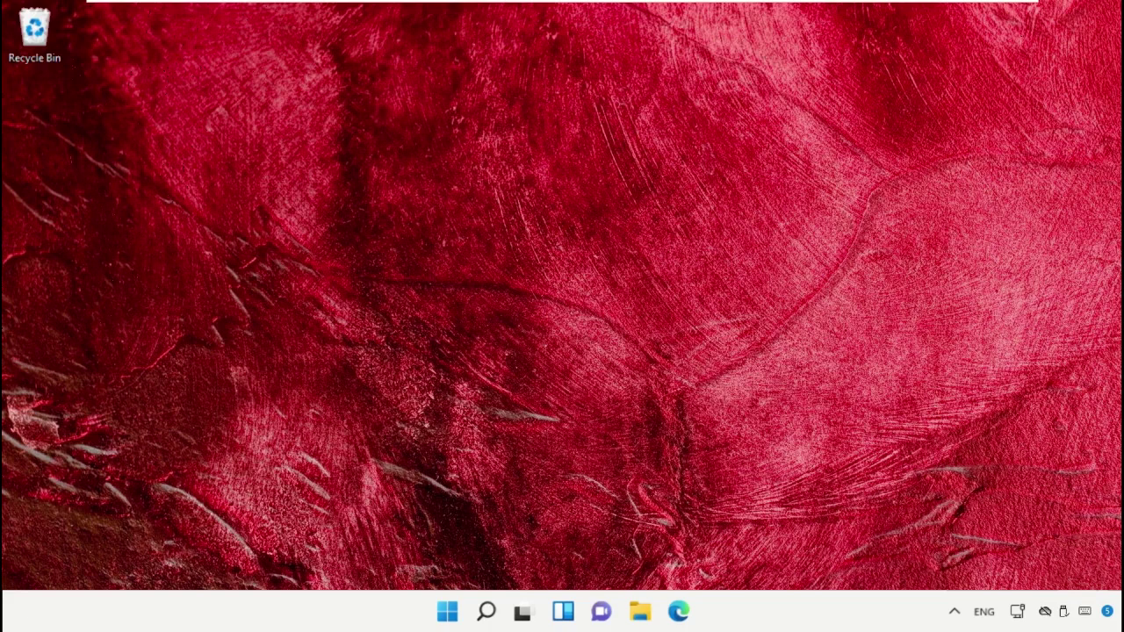
{"action": "right_click", "coordinate": [1106, 611]}
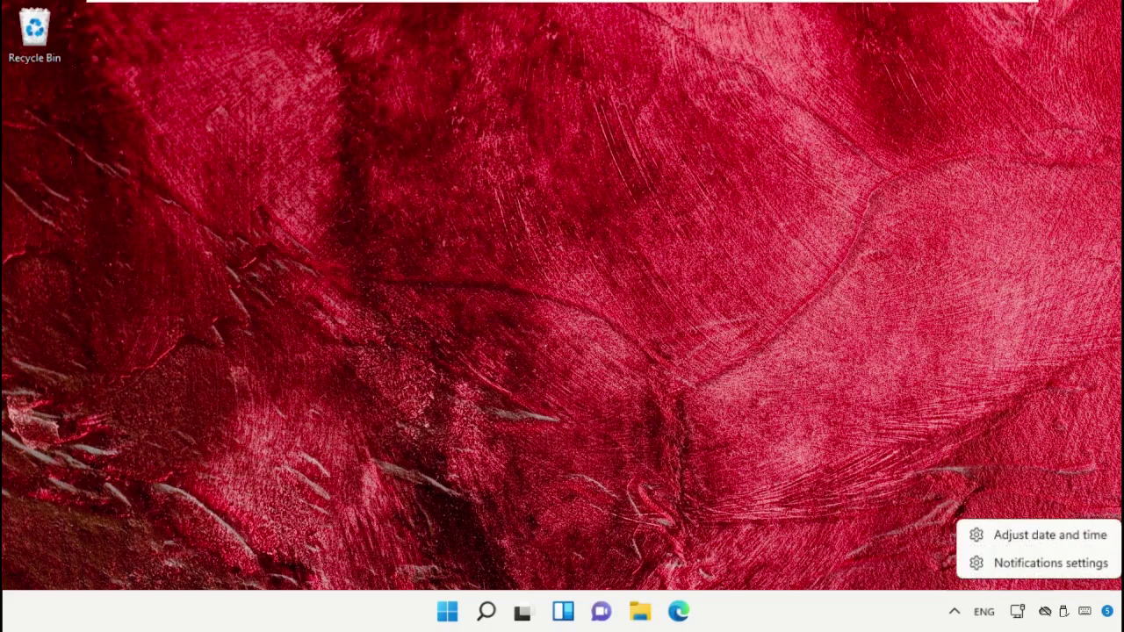
{"action": "left_click", "coordinate": [1089, 533]}
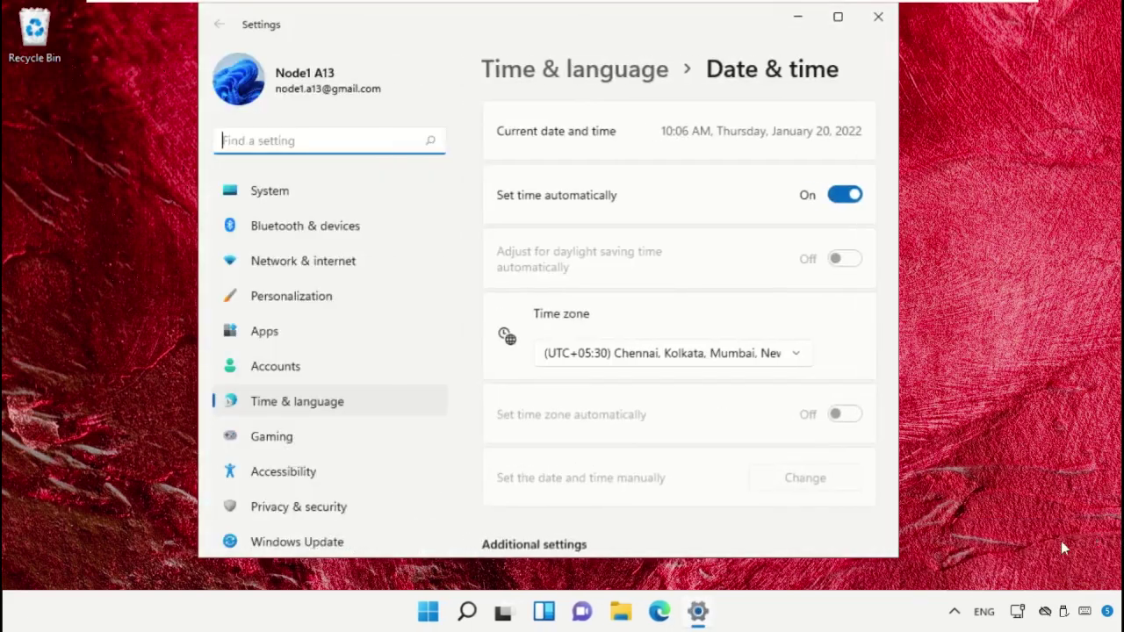
Step: Turn off automatic time and set the date manually to January 20, 2022
{"action": "left_click", "coordinate": [844, 195]}
{"action": "scroll", "coordinate": [807, 419], "scroll_direction": "down", "scroll_amount": 2}
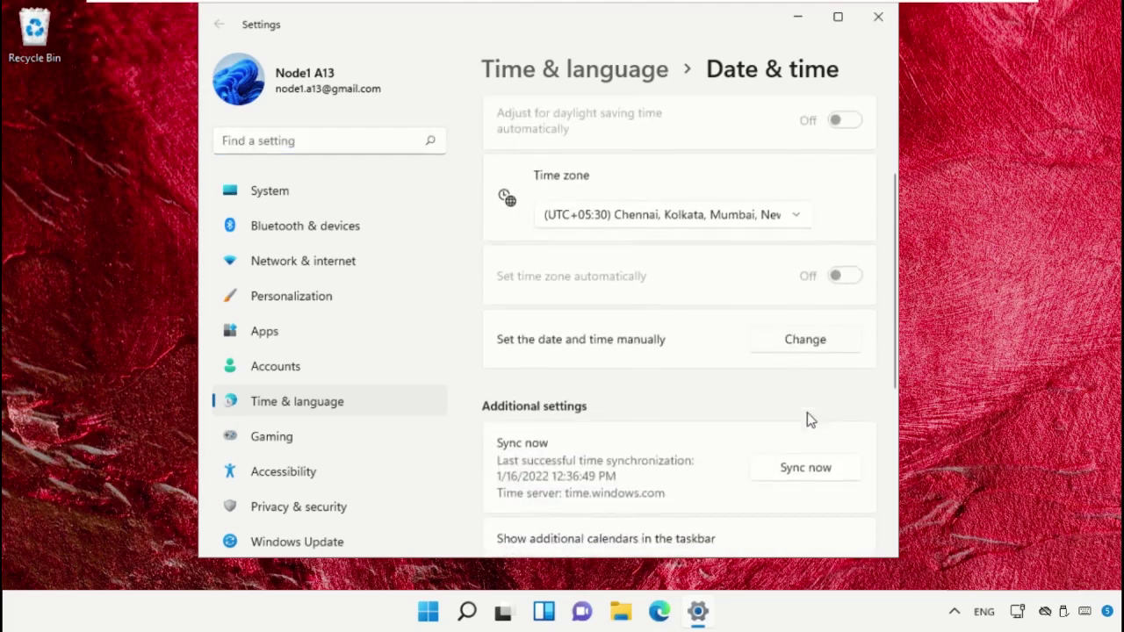
{"action": "left_click", "coordinate": [805, 343]}
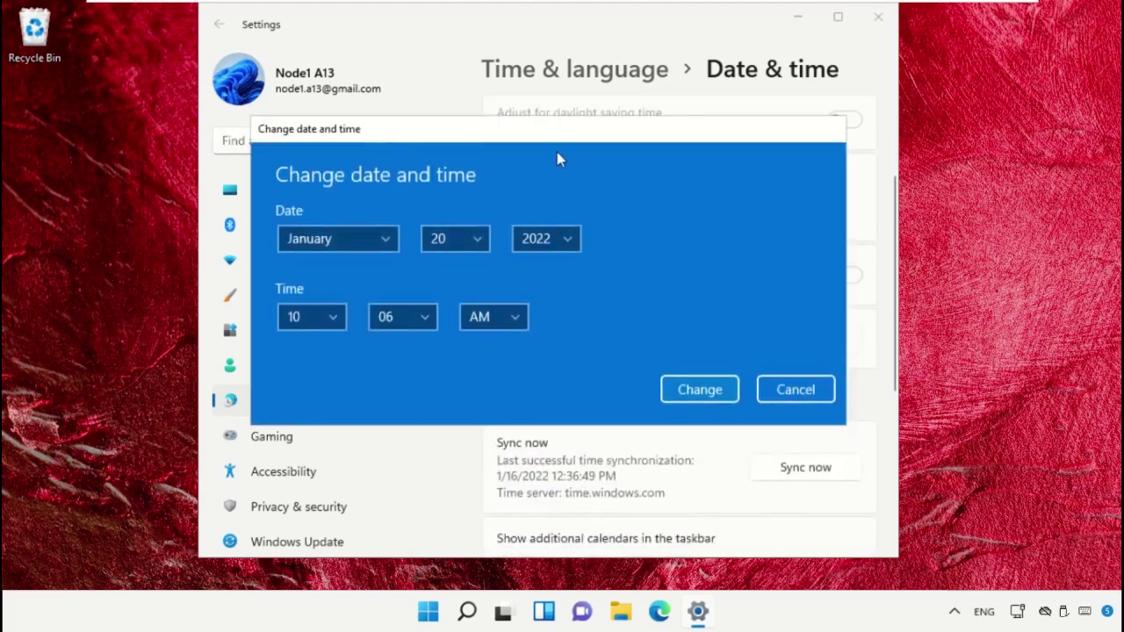
{"action": "left_click_drag", "start_coordinate": [570, 132], "coordinate": [582, 65]}
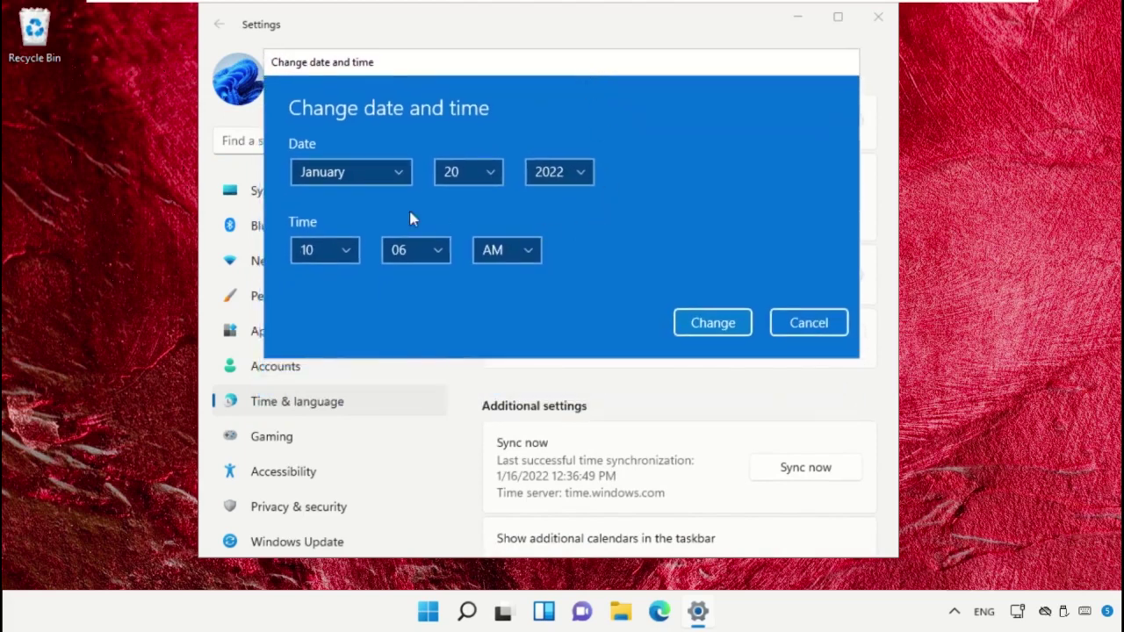
{"action": "left_click", "coordinate": [393, 172]}
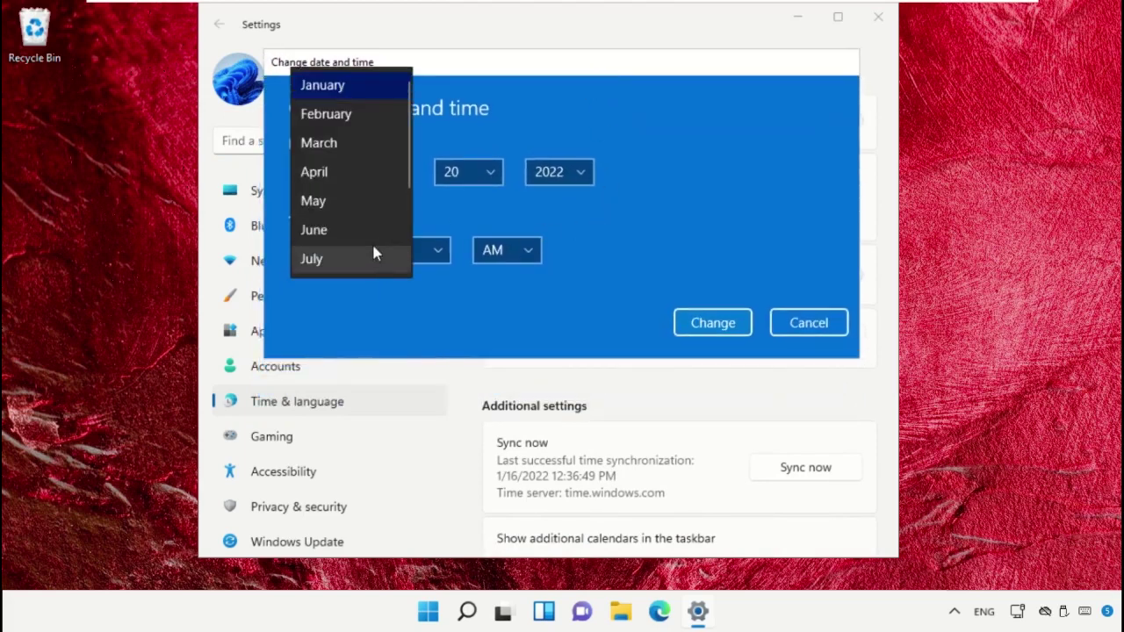
{"action": "left_click", "coordinate": [356, 88]}
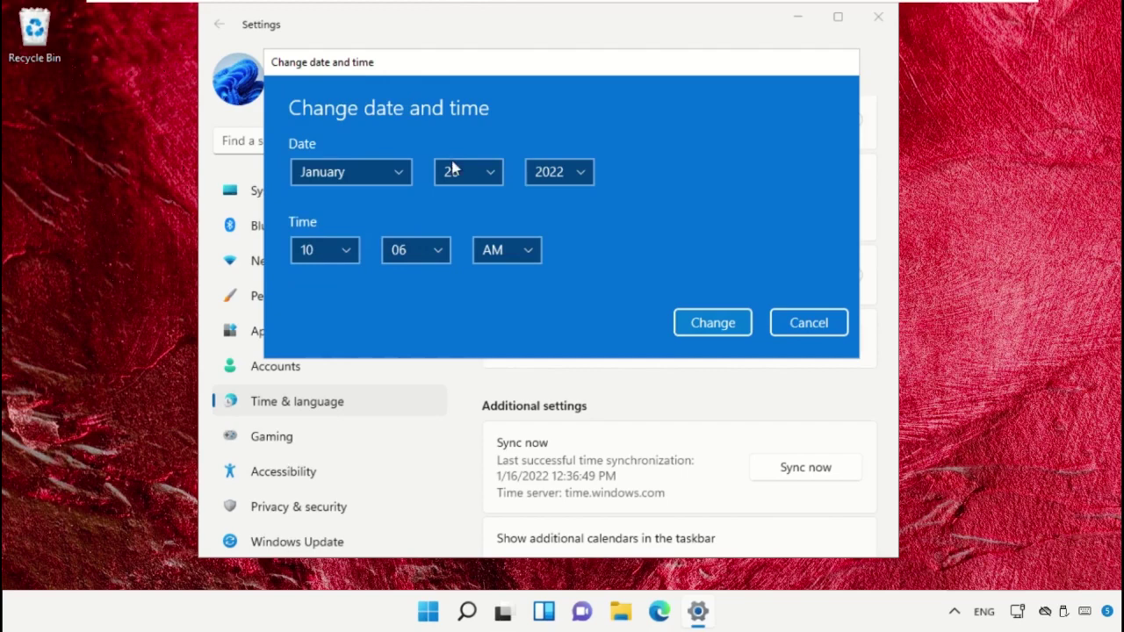
{"action": "left_click", "coordinate": [488, 171]}
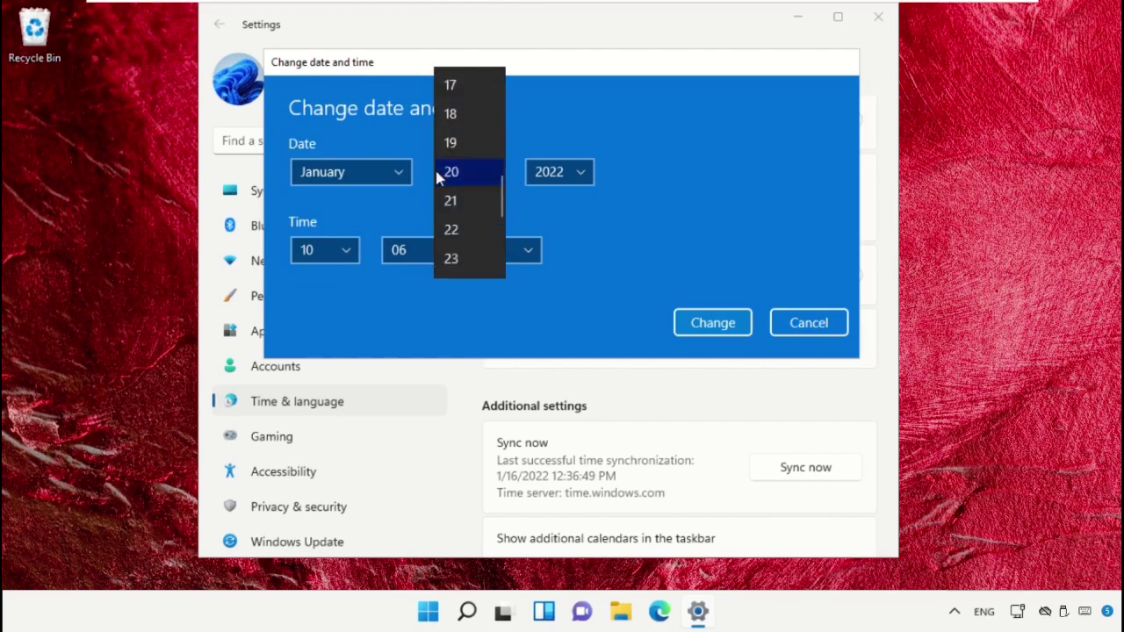
{"action": "left_click", "coordinate": [443, 172]}
{"action": "left_click", "coordinate": [584, 173]}
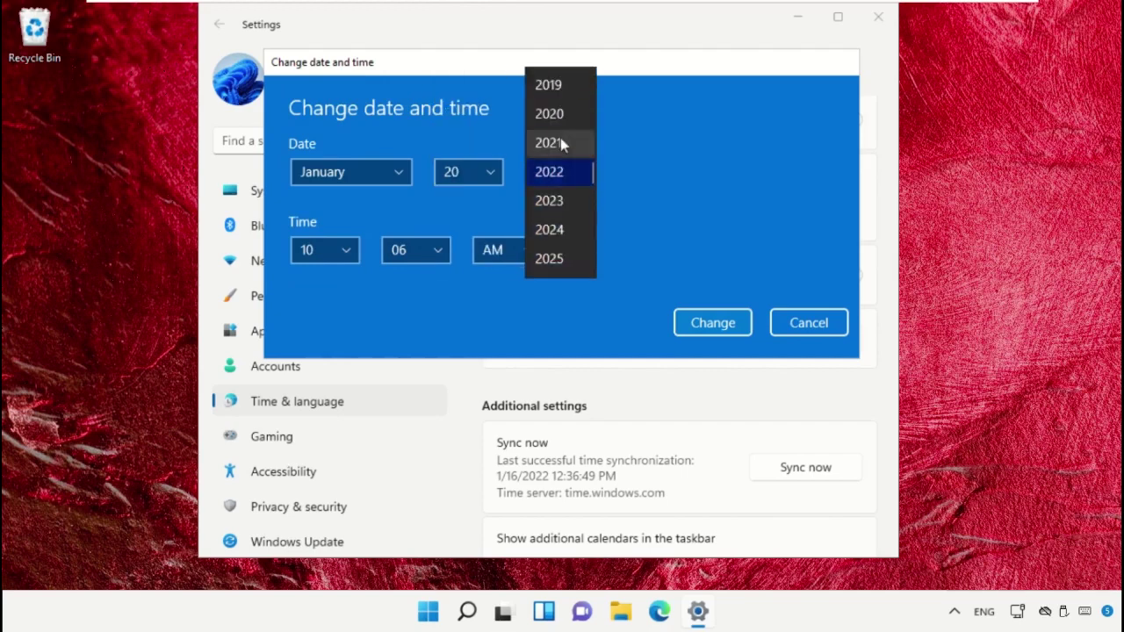
{"action": "left_click", "coordinate": [554, 180]}
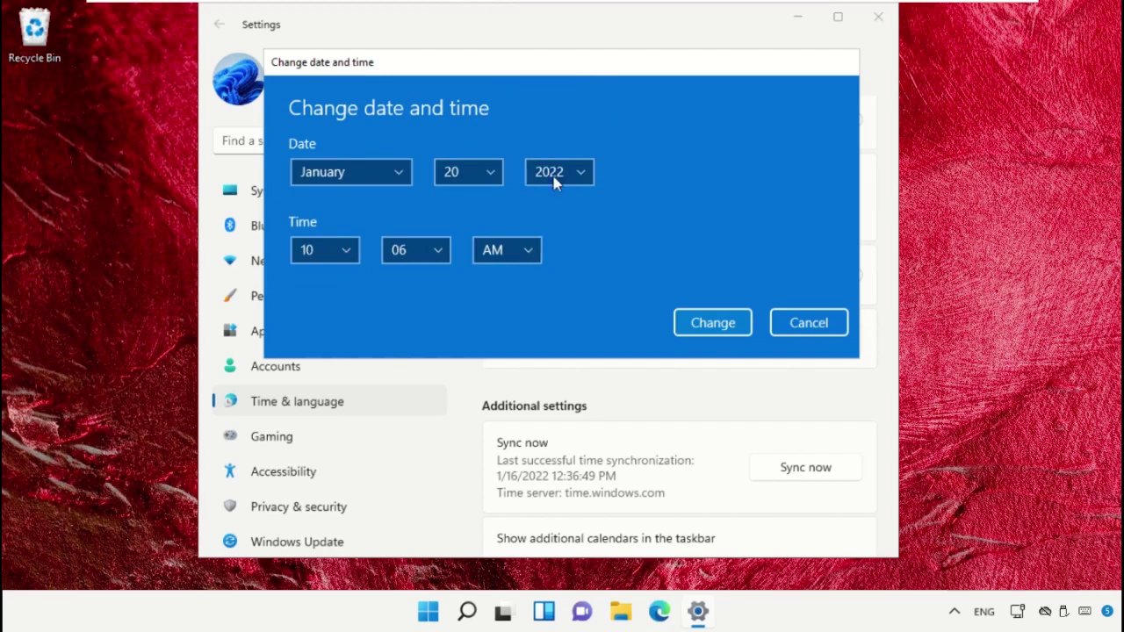
{"action": "left_click", "coordinate": [684, 322]}
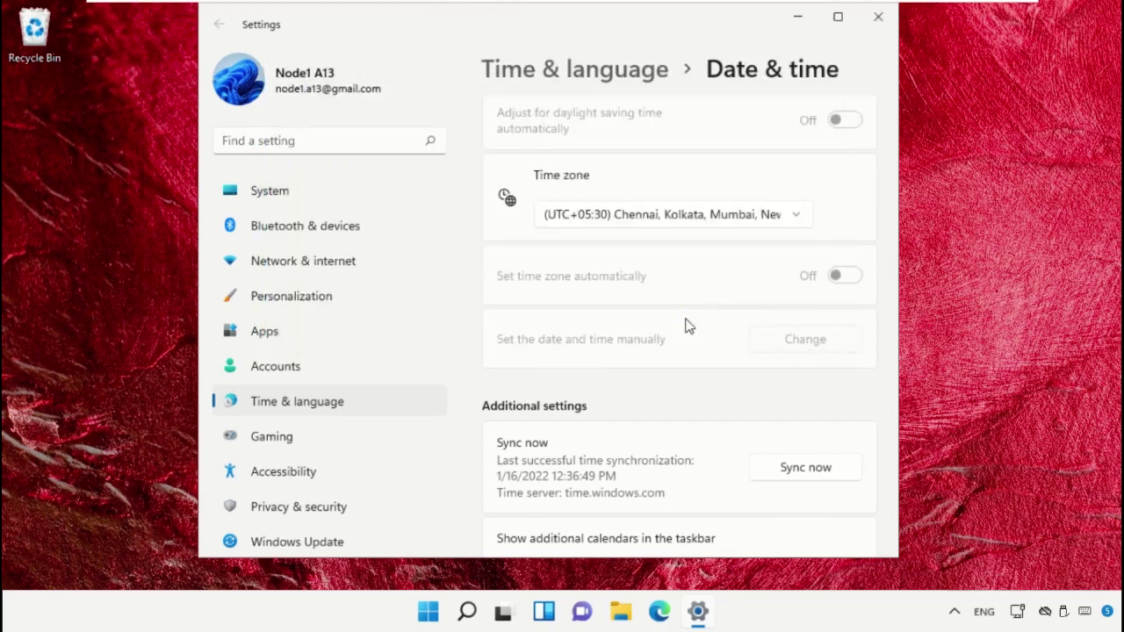
Step: Turn Set time automatically back on and close Settings
{"action": "scroll", "coordinate": [758, 361], "scroll_direction": "up", "scroll_amount": 3}
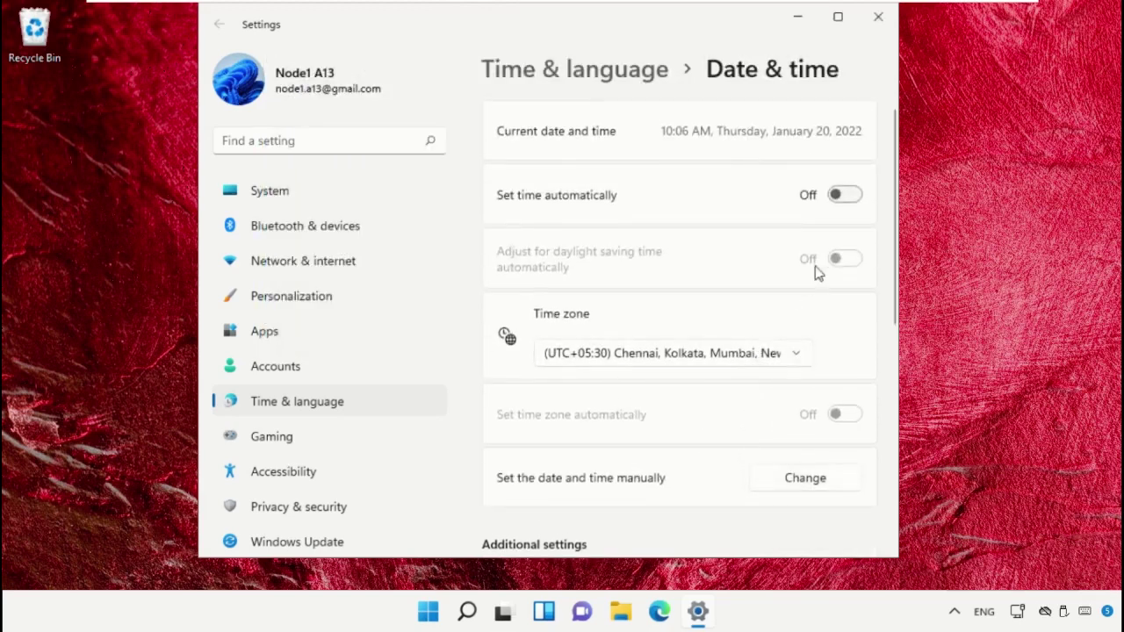
{"action": "left_click", "coordinate": [839, 201]}
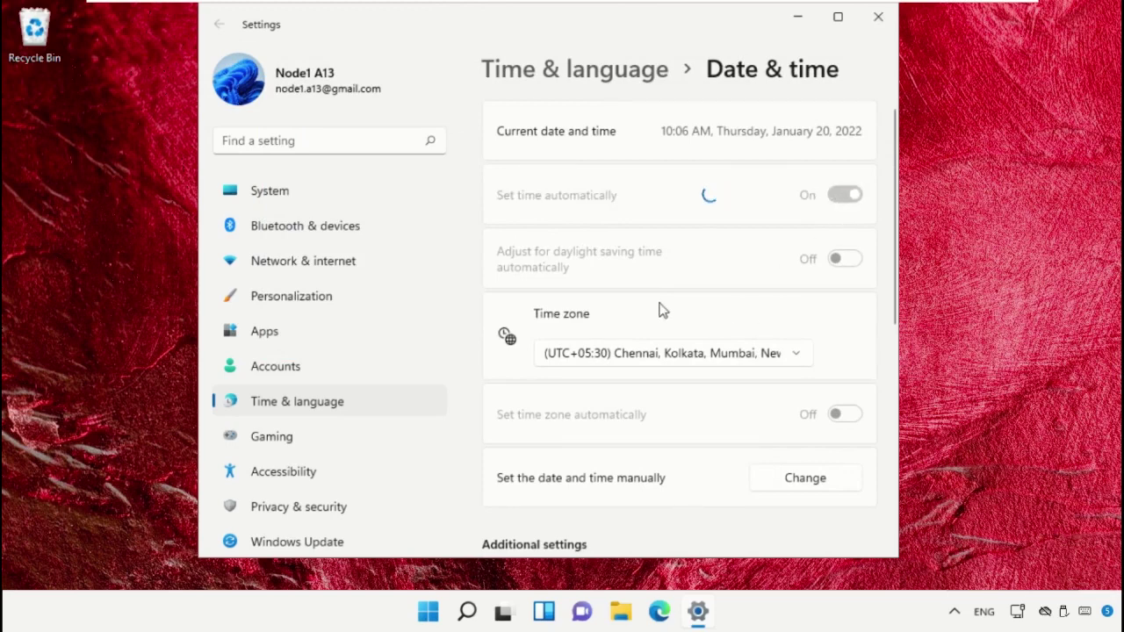
{"action": "left_click", "coordinate": [877, 17]}
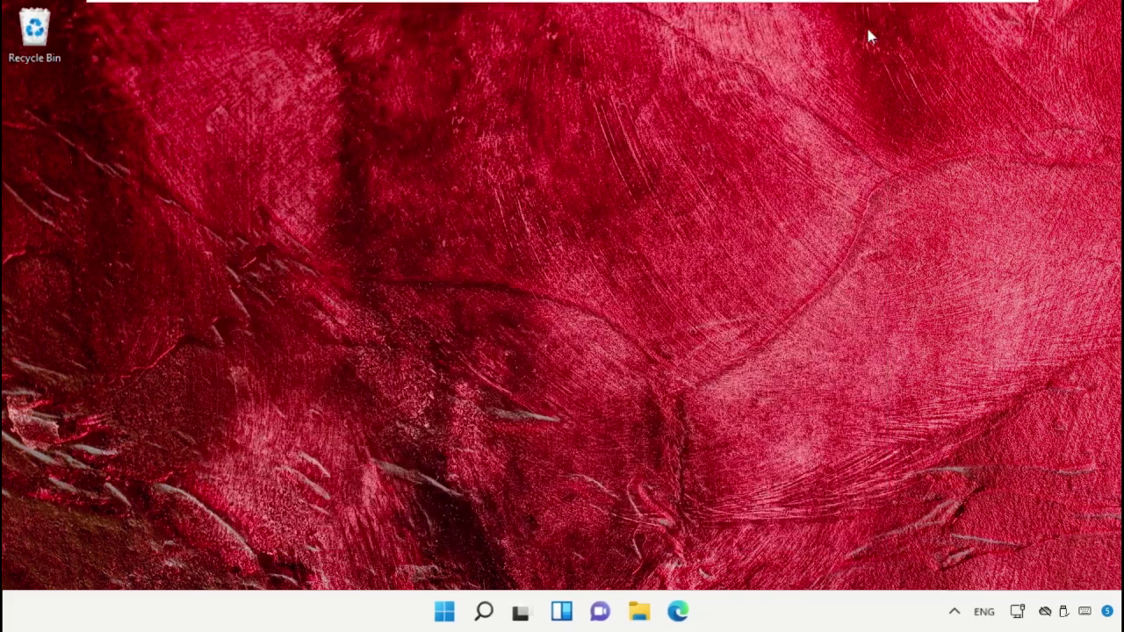
{"action": "left_click", "coordinate": [487, 615]}
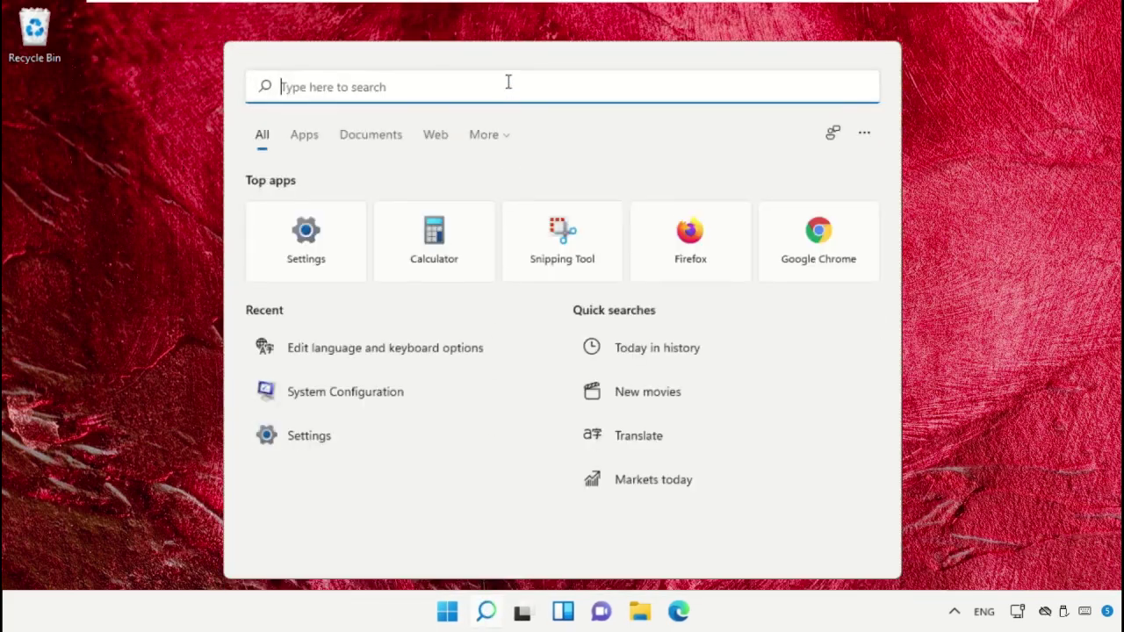
{"action": "type", "text": "snipping tool"}
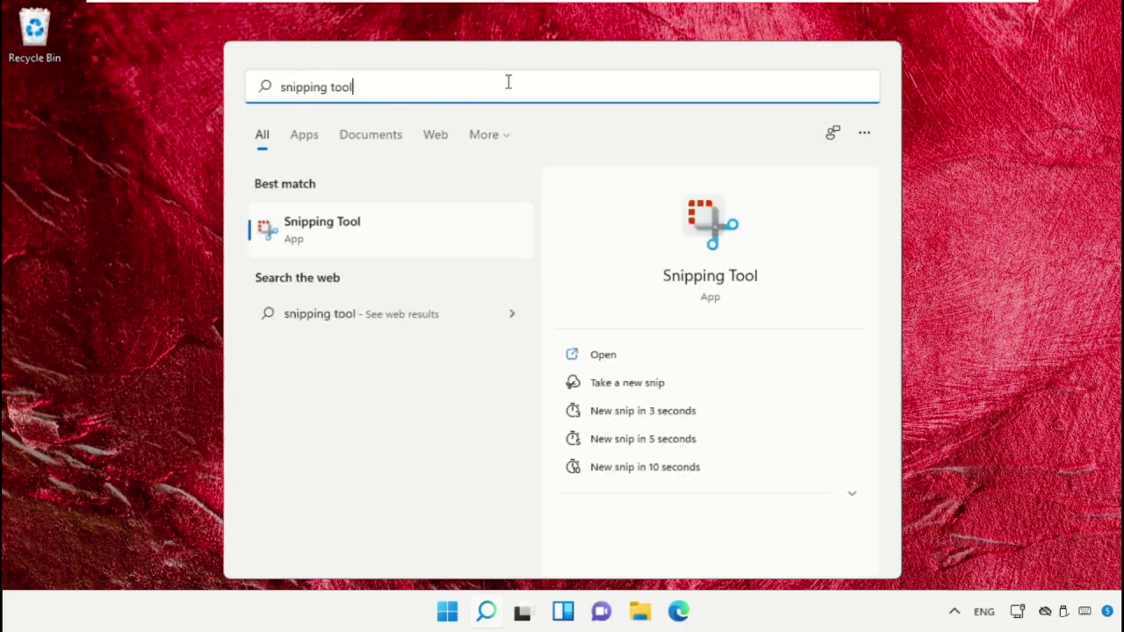
{"action": "left_click", "coordinate": [390, 216]}
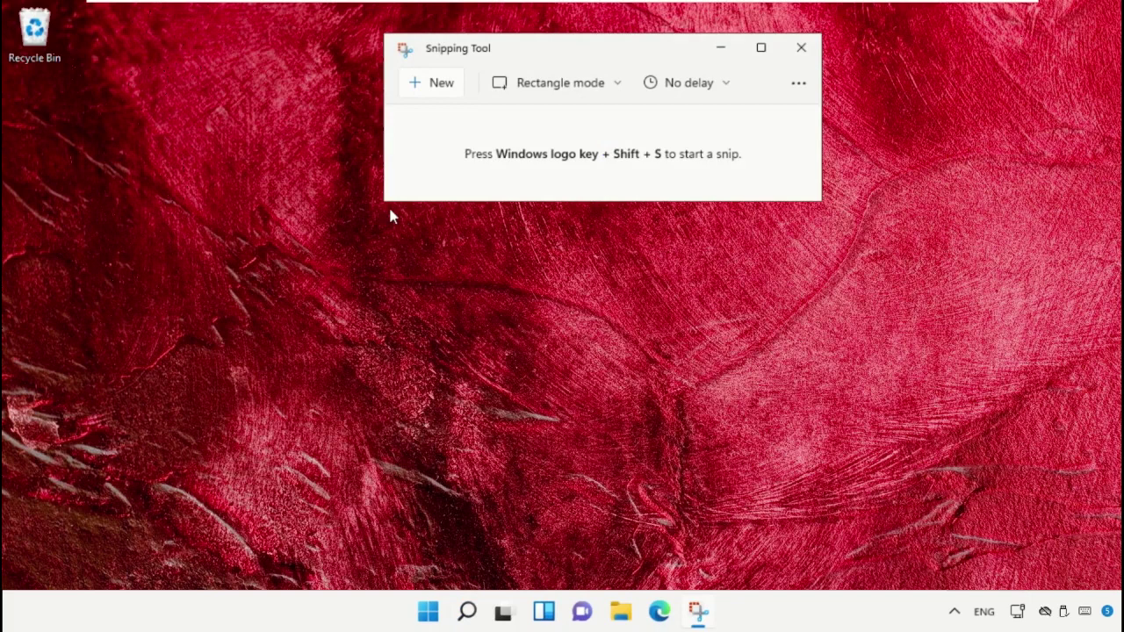
{"action": "left_click", "coordinate": [798, 48]}
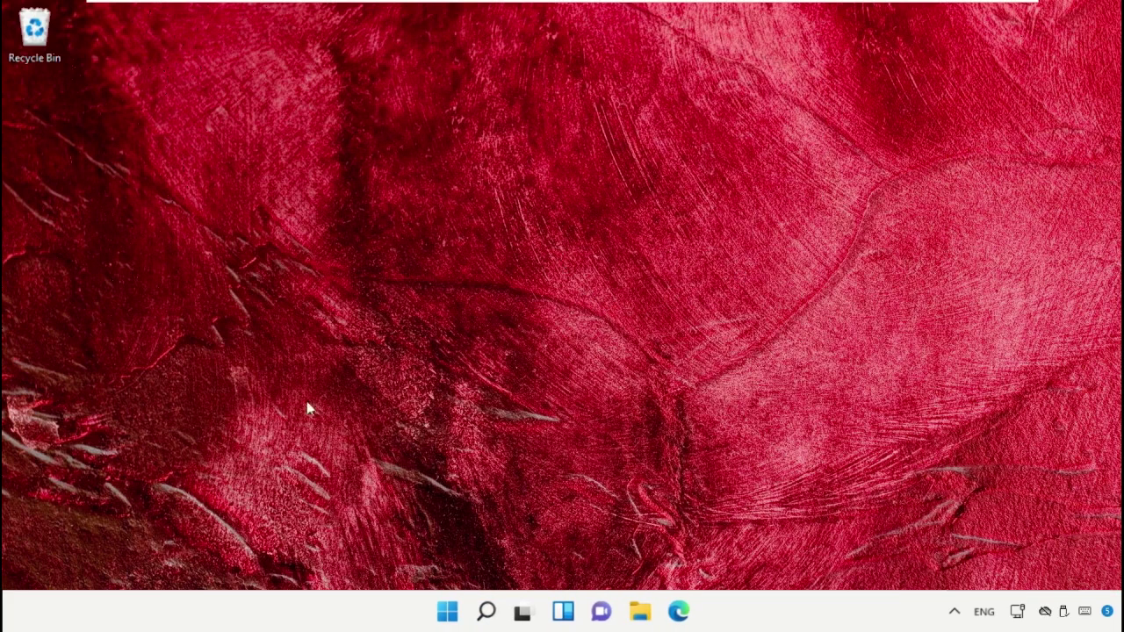
Step: Open Settings from search and go to Apps > Apps & features
{"action": "left_click", "coordinate": [486, 612]}
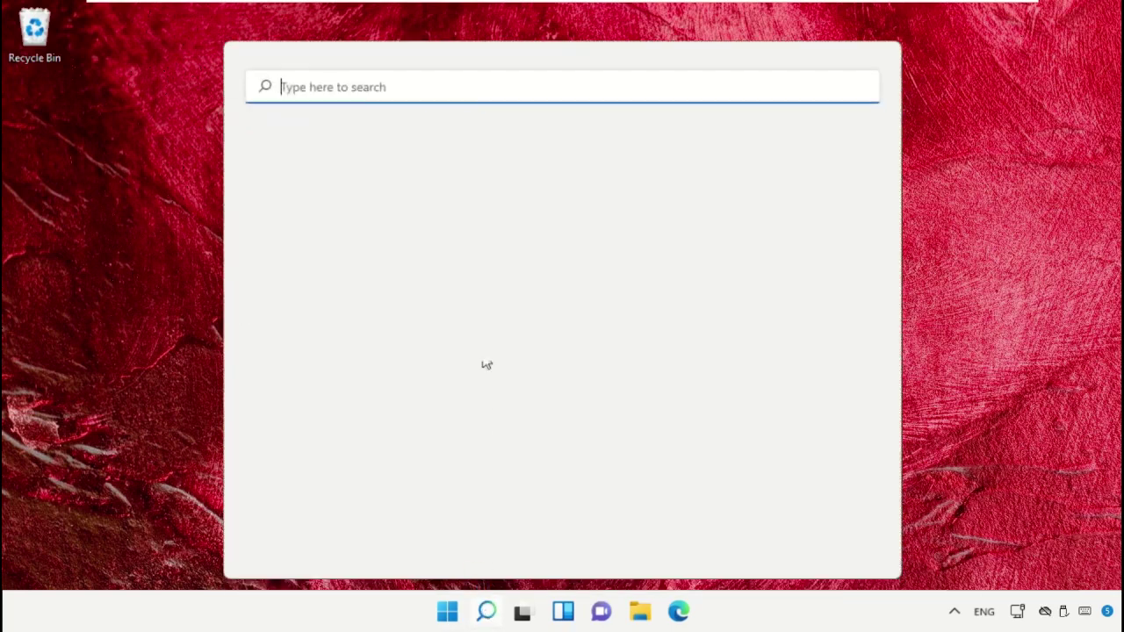
{"action": "type", "text": "Settings"}
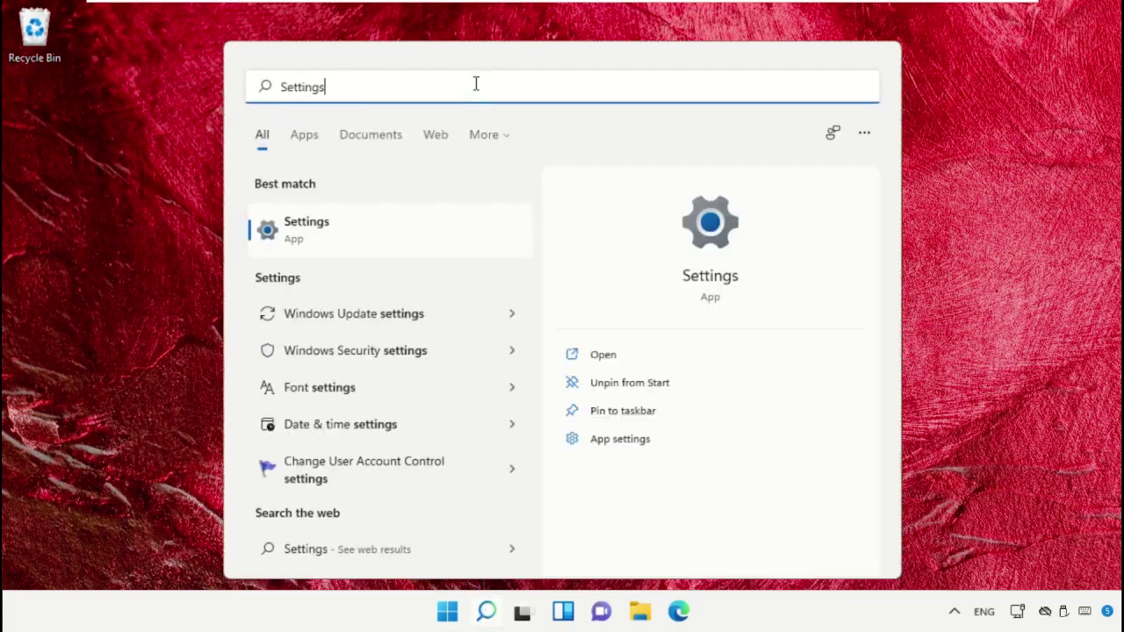
{"action": "left_click", "coordinate": [366, 251]}
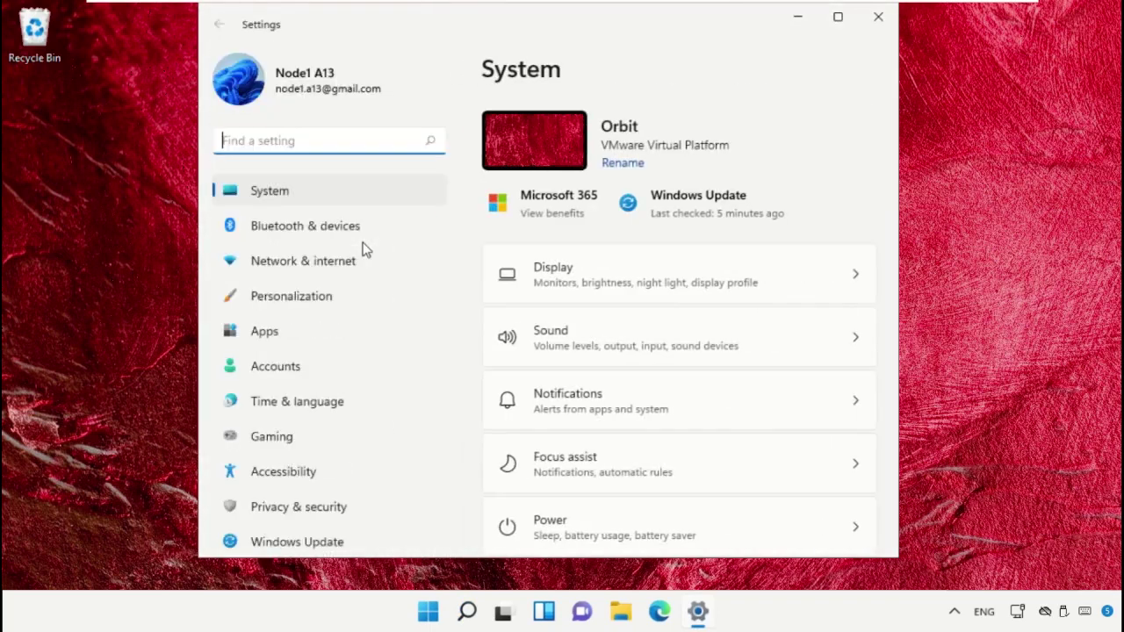
{"action": "left_click", "coordinate": [294, 331]}
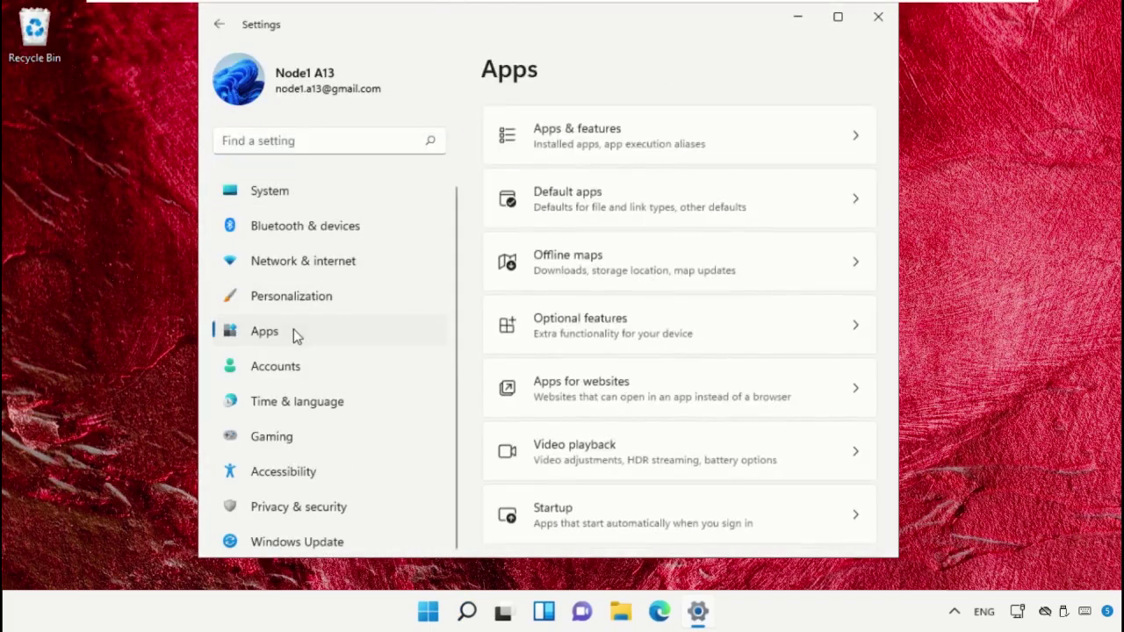
{"action": "left_click", "coordinate": [670, 153]}
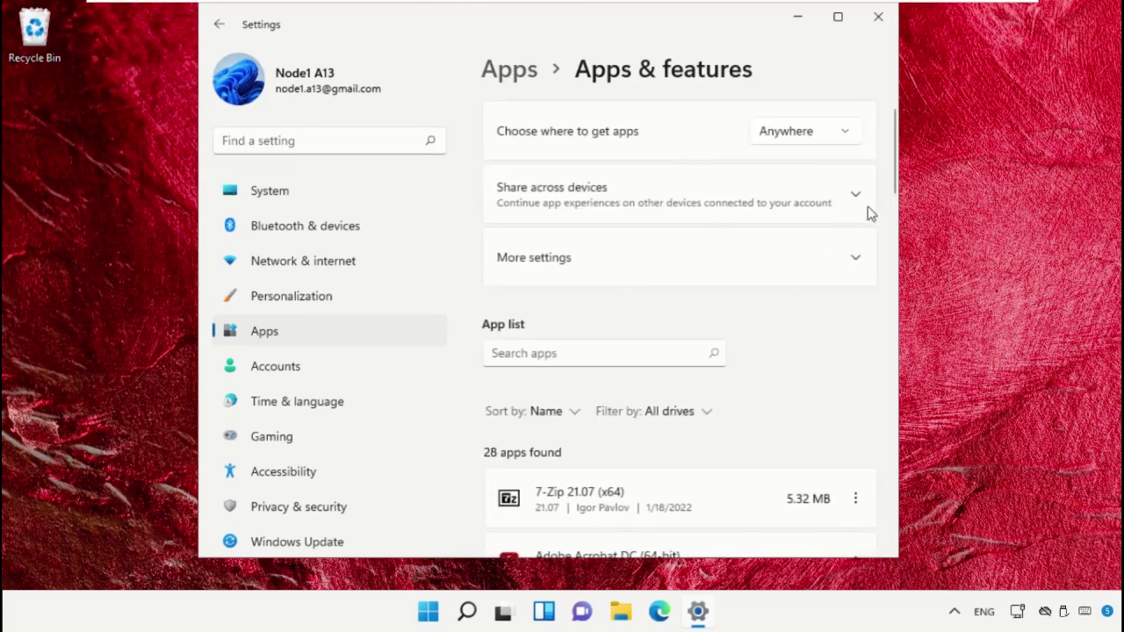
{"action": "left_click_drag", "start_coordinate": [895, 167], "coordinate": [896, 417]}
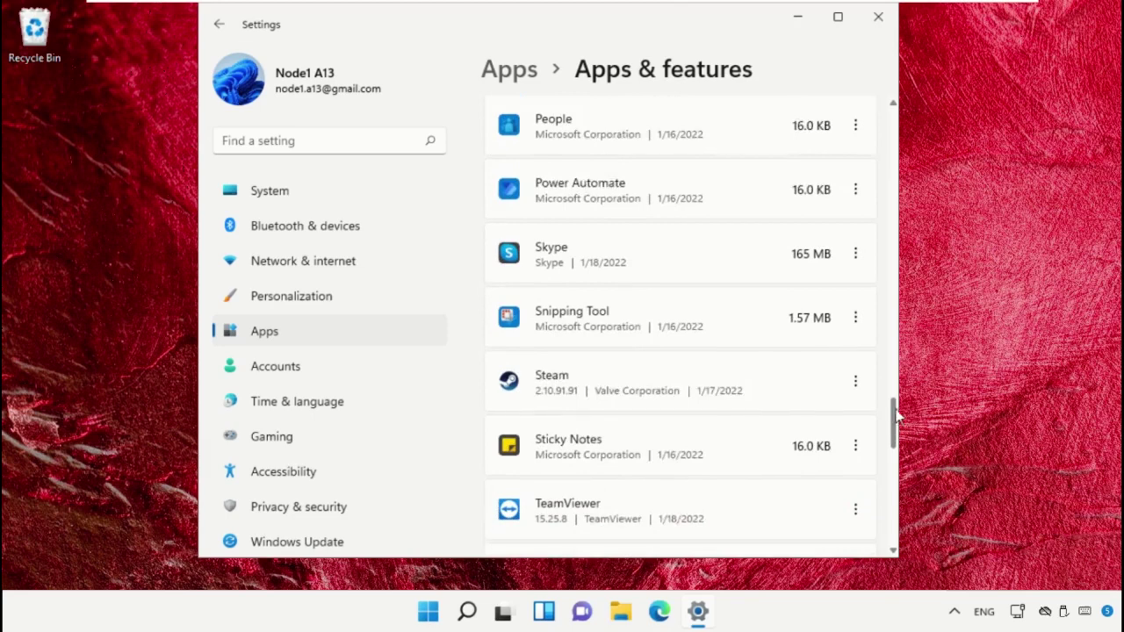
Step: Open Snipping Tool's advanced options and set background app permission to Always
{"action": "left_click", "coordinate": [855, 320]}
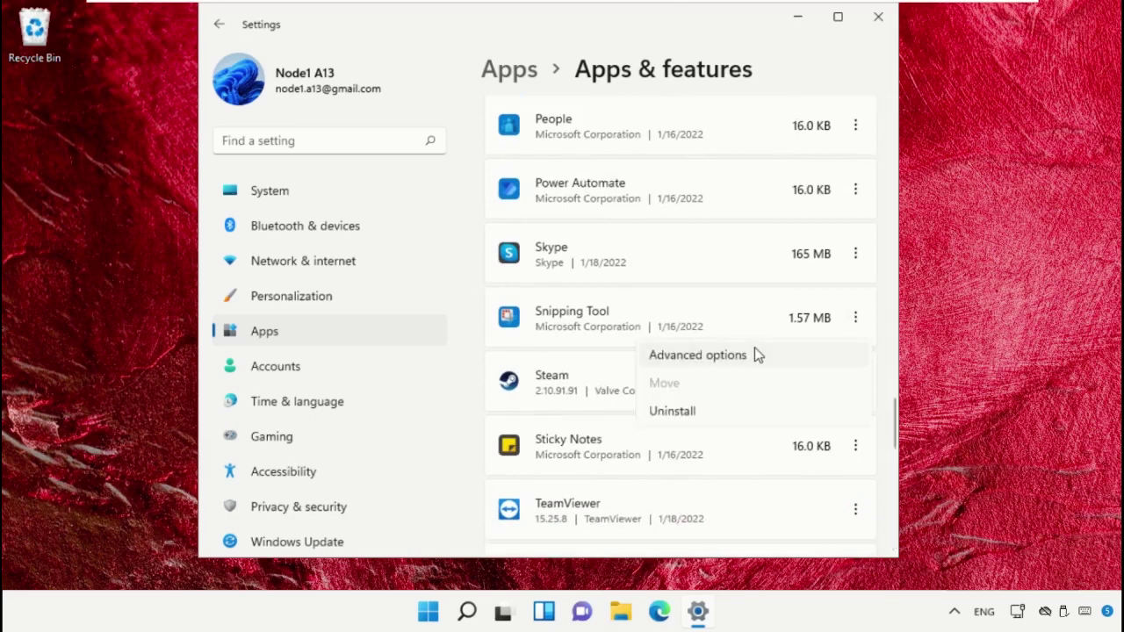
{"action": "left_click", "coordinate": [754, 349]}
{"action": "scroll", "coordinate": [754, 351], "scroll_direction": "down", "scroll_amount": 3}
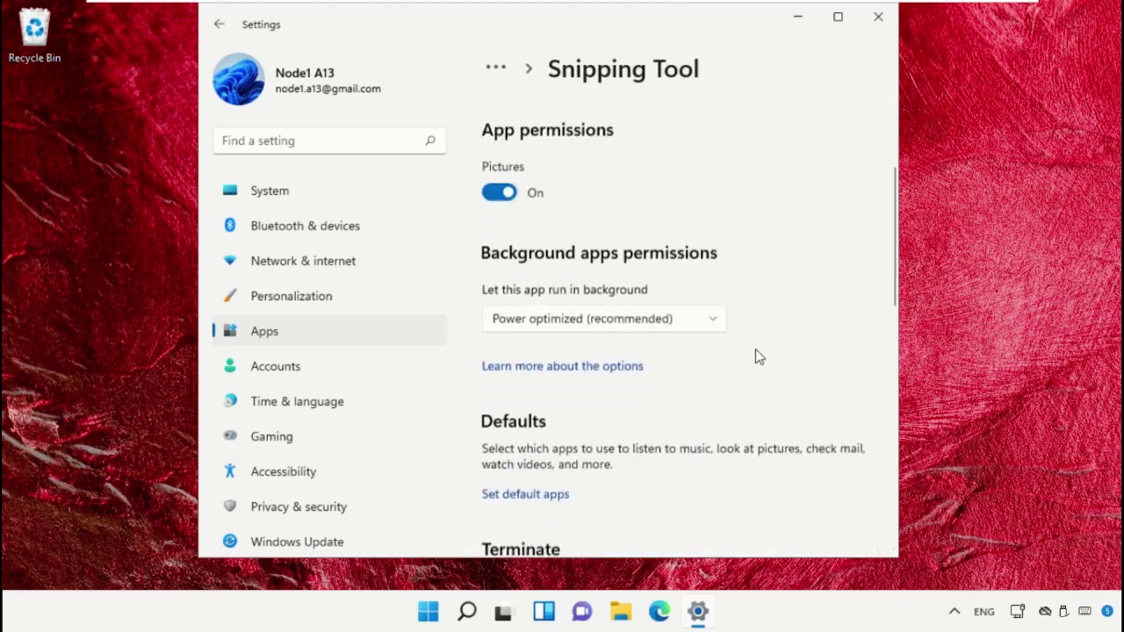
{"action": "left_click", "coordinate": [647, 305]}
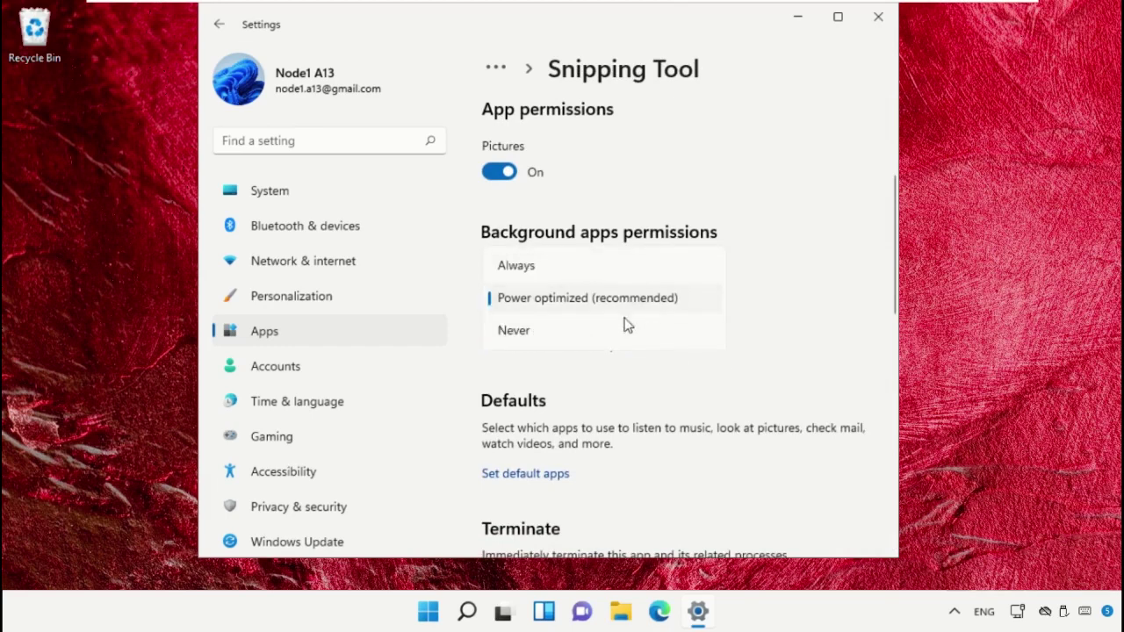
{"action": "left_click", "coordinate": [552, 272]}
{"action": "scroll", "coordinate": [716, 388], "scroll_direction": "down", "scroll_amount": 5}
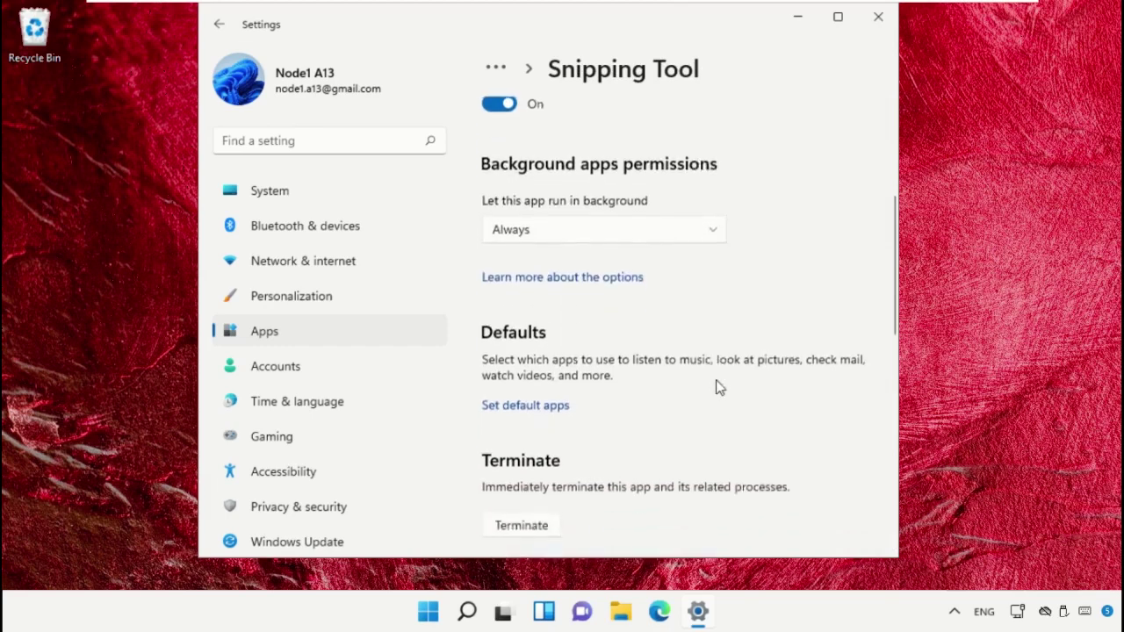
{"action": "scroll", "coordinate": [718, 383], "scroll_direction": "down", "scroll_amount": 1}
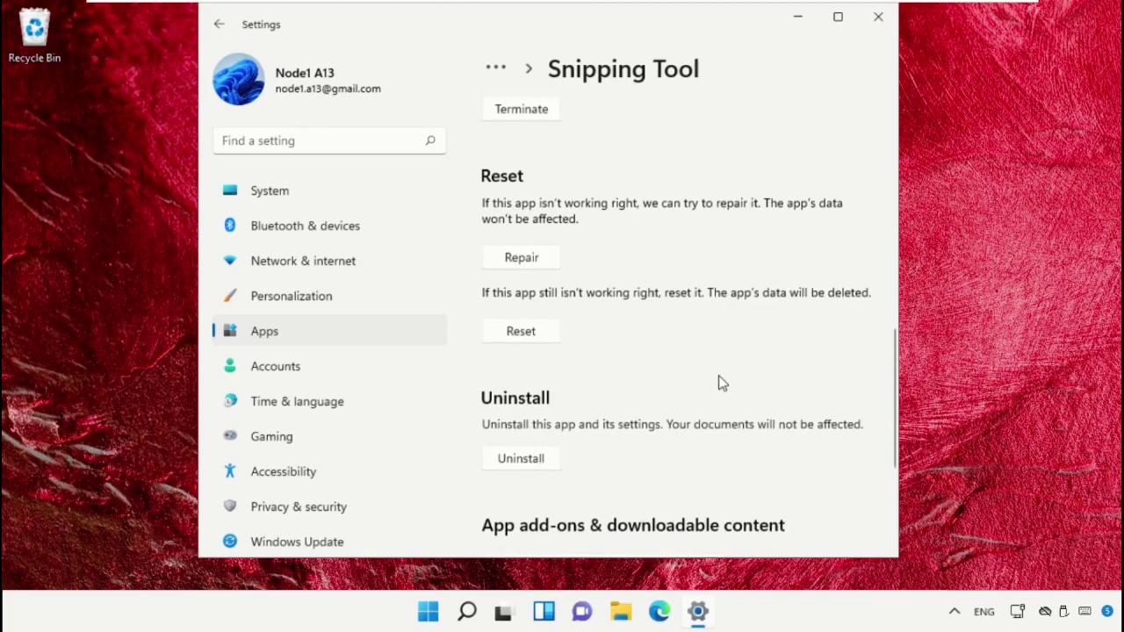
Step: Repair Snipping Tool, confirm a Reset of its data, and close Settings
{"action": "left_click", "coordinate": [530, 256]}
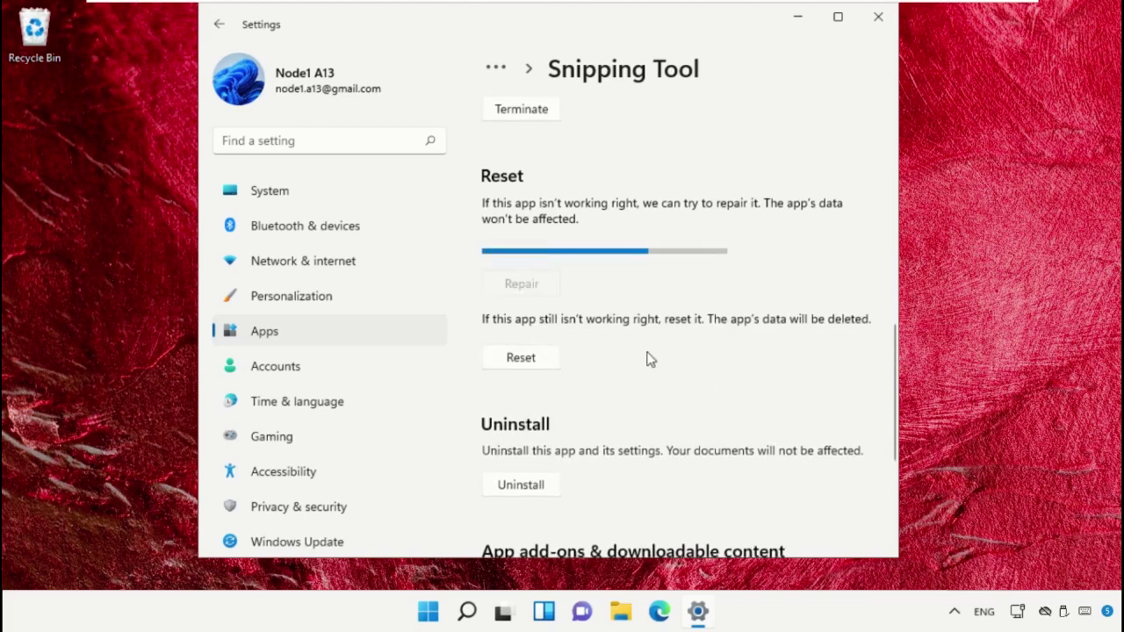
{"action": "left_click", "coordinate": [534, 334]}
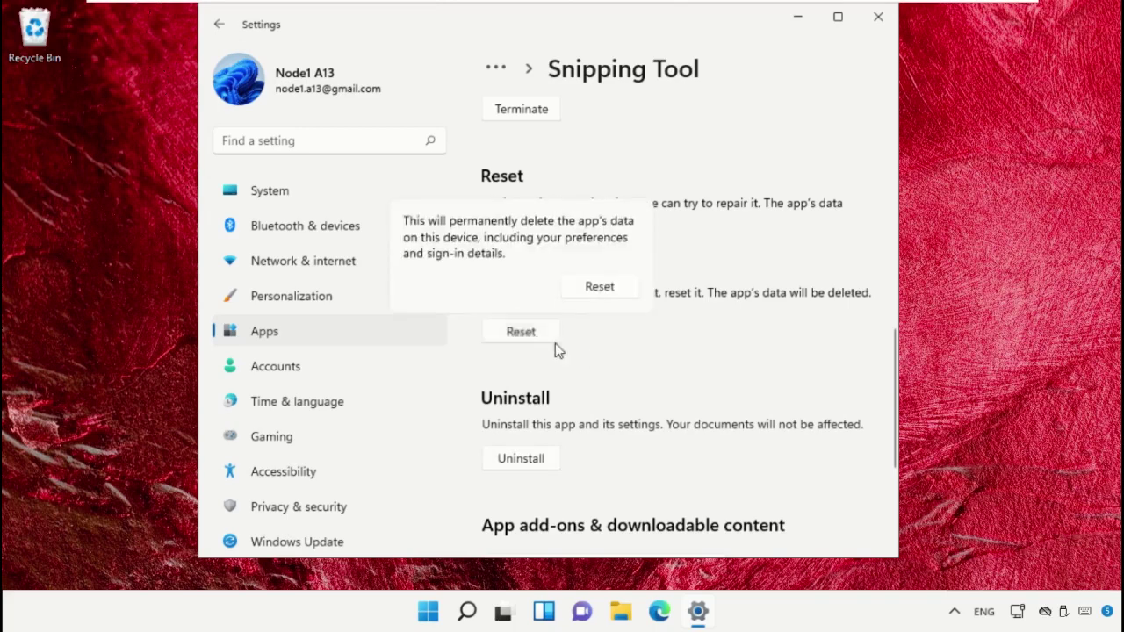
{"action": "left_click", "coordinate": [600, 288]}
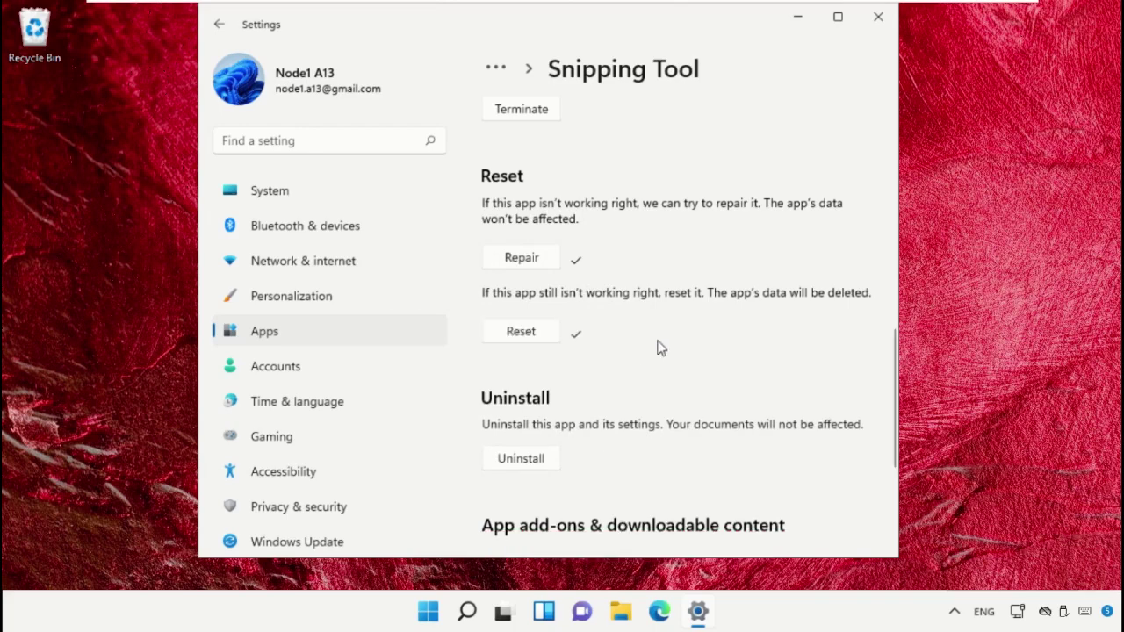
{"action": "left_click", "coordinate": [877, 17]}
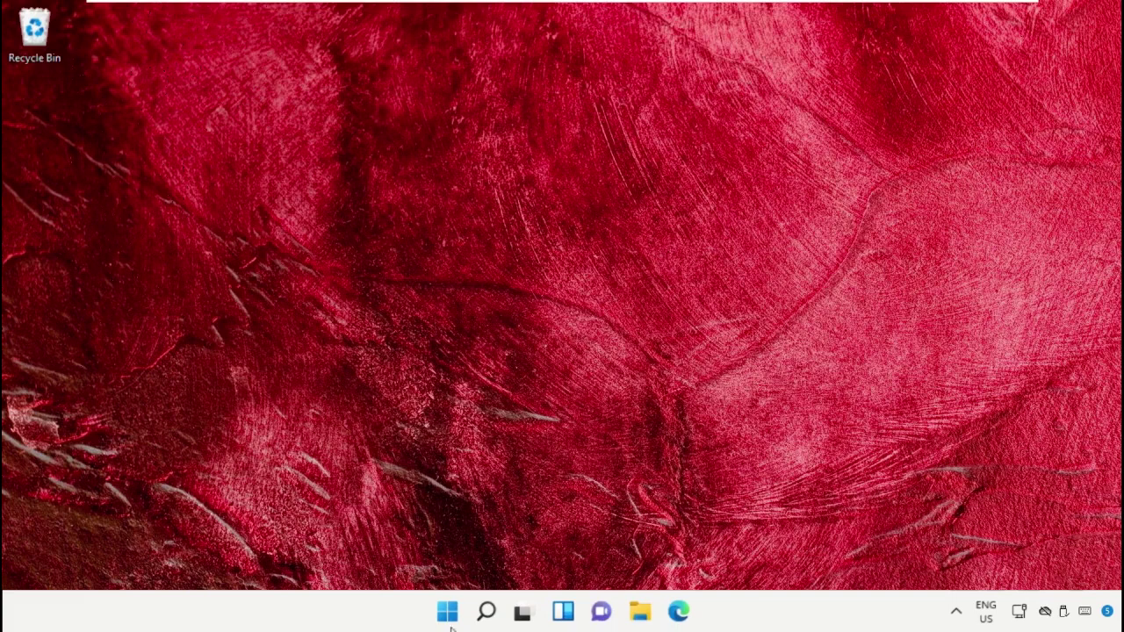
Step: Launch Command Prompt as administrator from a 'Cmd' search, approving the UAC prompt
{"action": "left_click", "coordinate": [486, 611]}
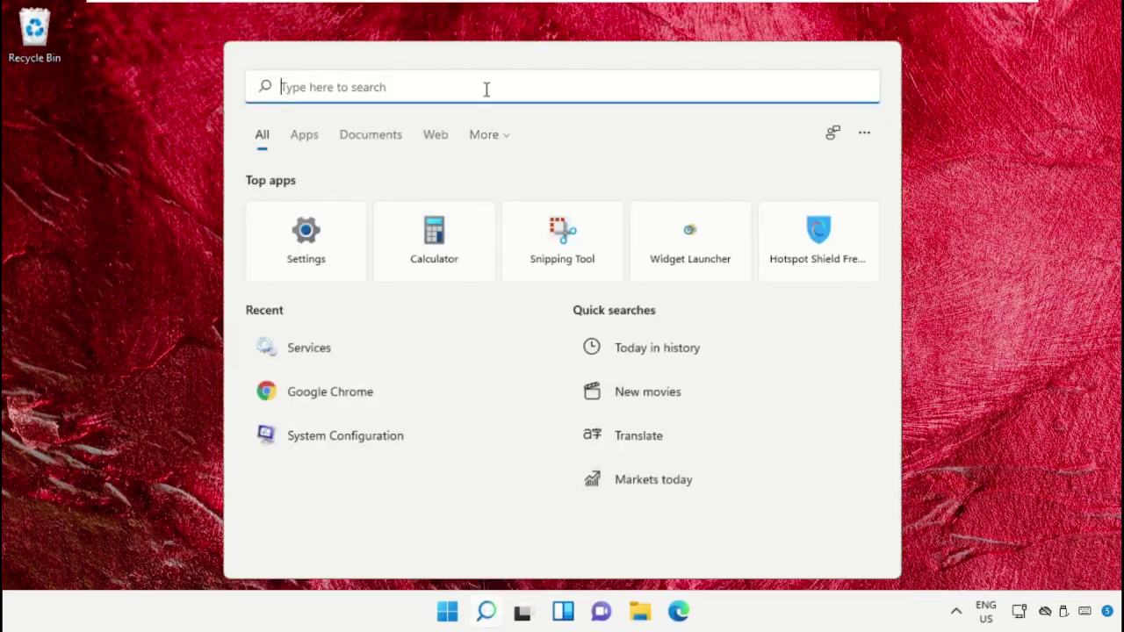
{"action": "type", "text": "Cmd"}
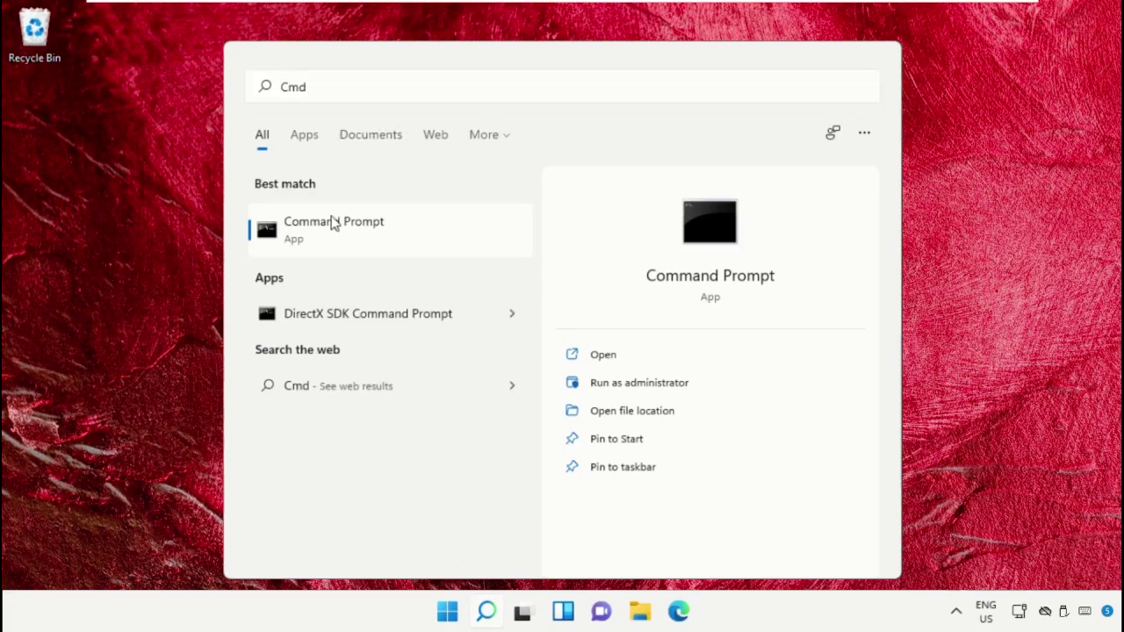
{"action": "right_click", "coordinate": [334, 223]}
{"action": "left_click", "coordinate": [425, 246]}
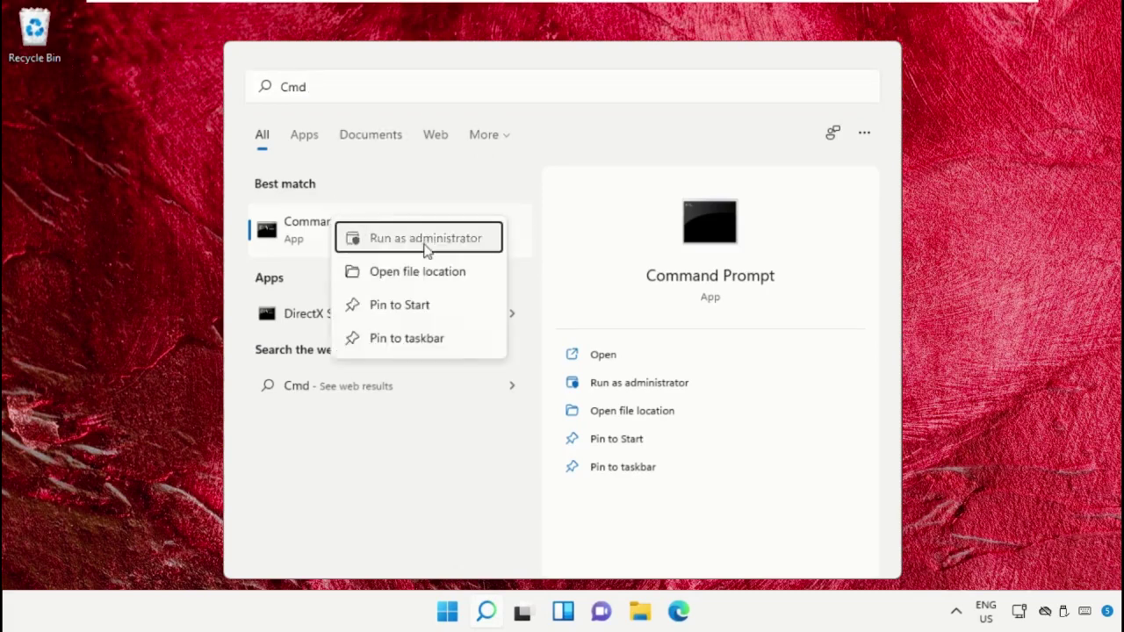
{"action": "left_click", "coordinate": [446, 446]}
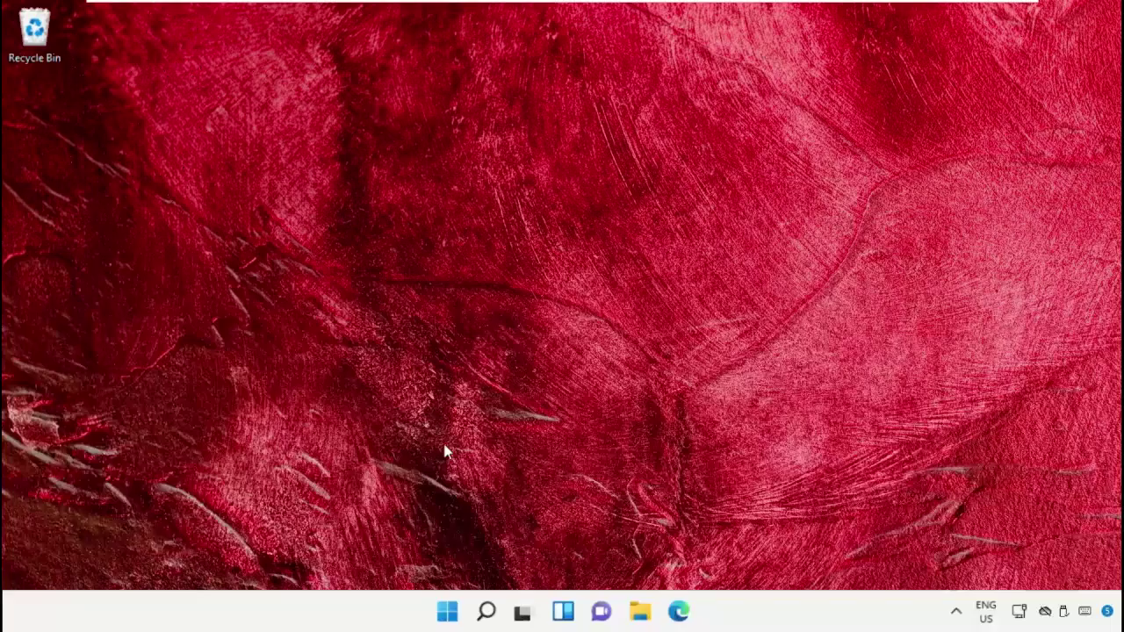
{"action": "left_click_drag", "start_coordinate": [615, 93], "coordinate": [686, 77]}
Step: Run sfc /scannow to repair corrupt system files, then close the console
{"action": "type", "text": "sfc /scannow"}
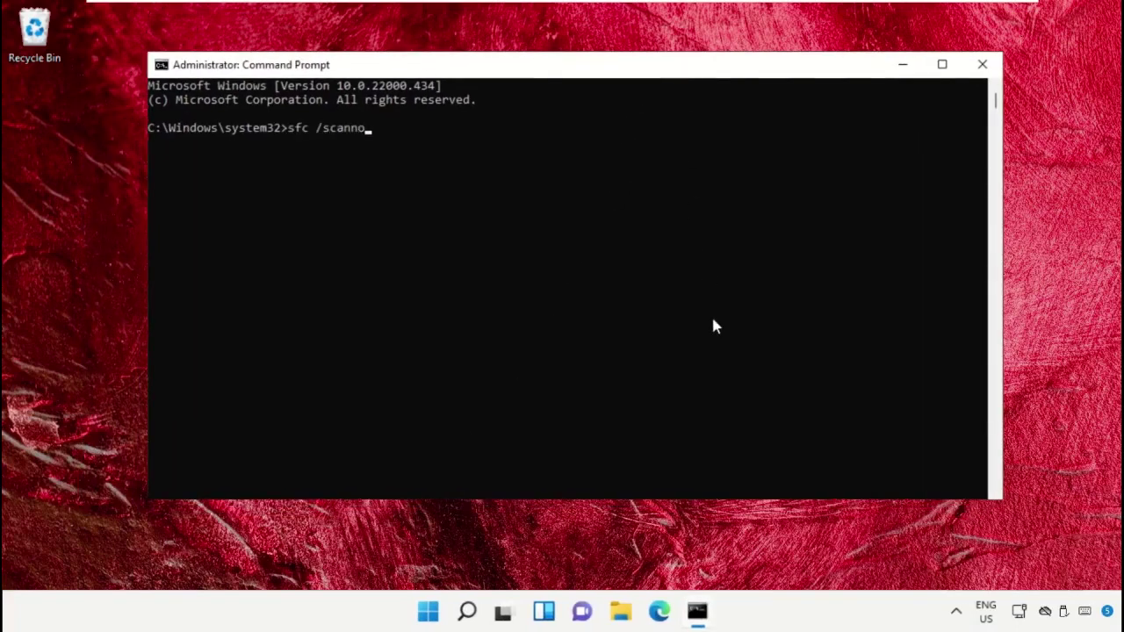
{"action": "key", "text": "Return"}
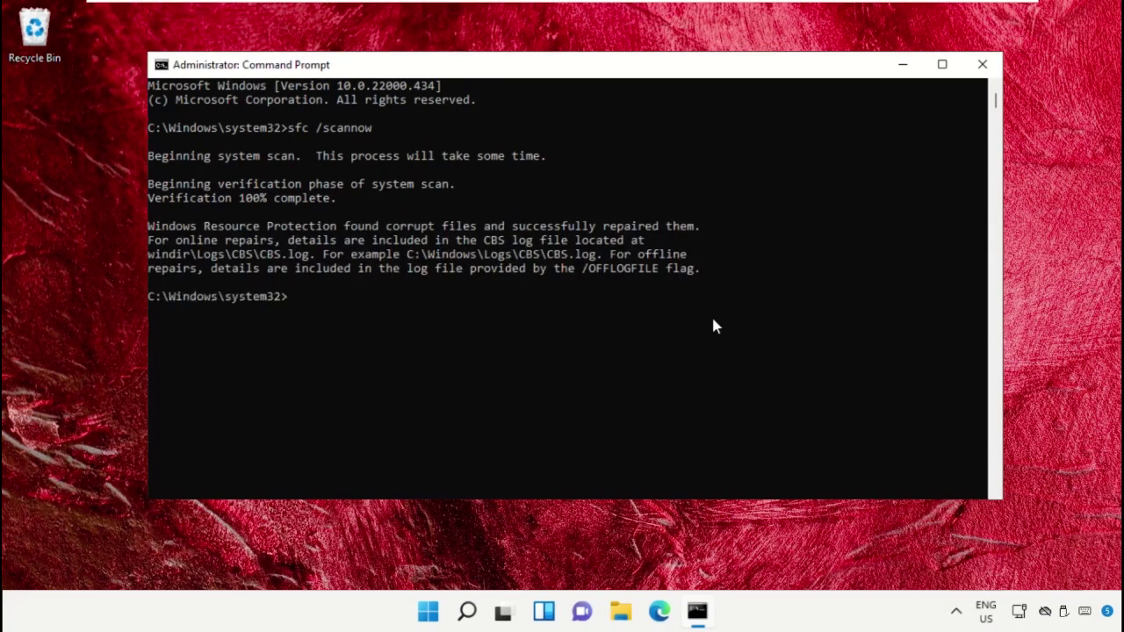
{"action": "left_click", "coordinate": [981, 65]}
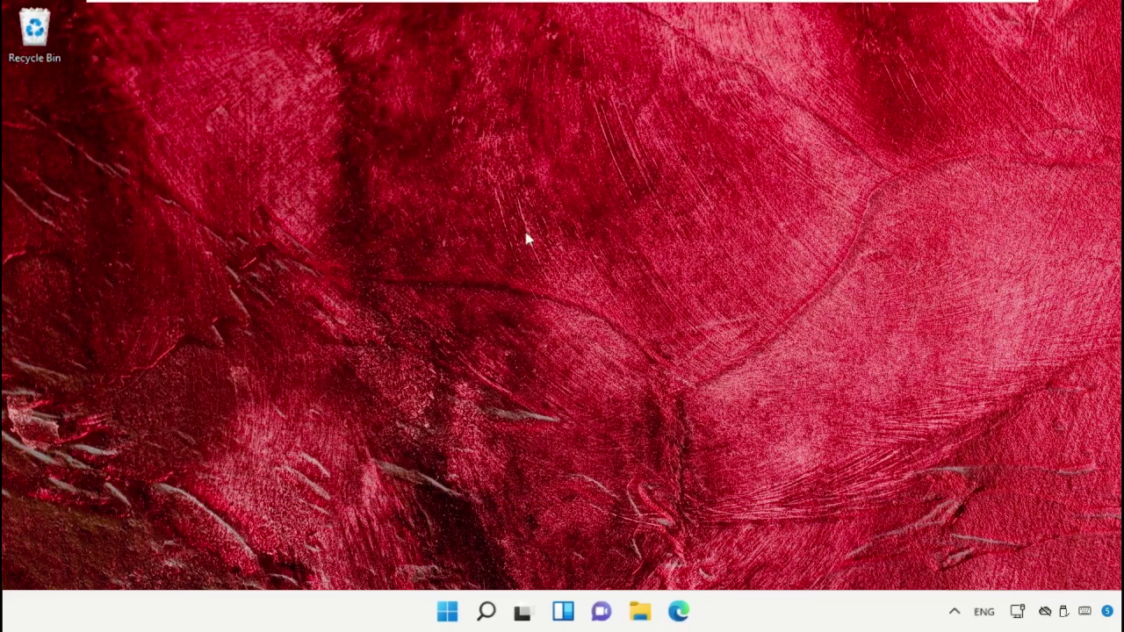
Step: Open Device Manager from the Start right-click menu and expand the Keyboards category
{"action": "right_click", "coordinate": [446, 610]}
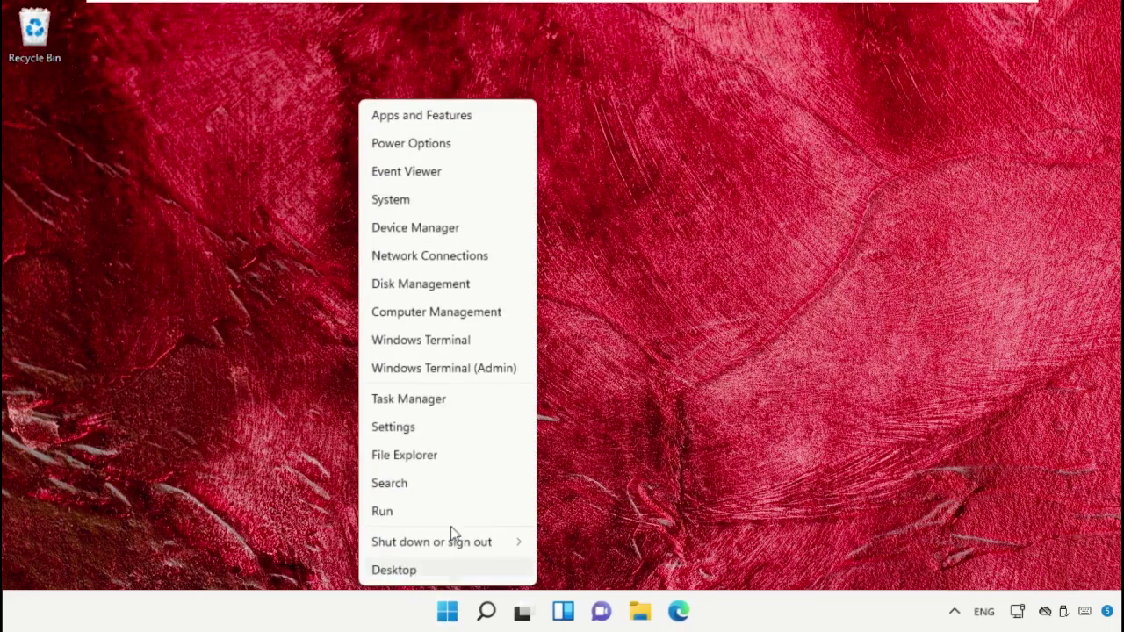
{"action": "left_click", "coordinate": [442, 243]}
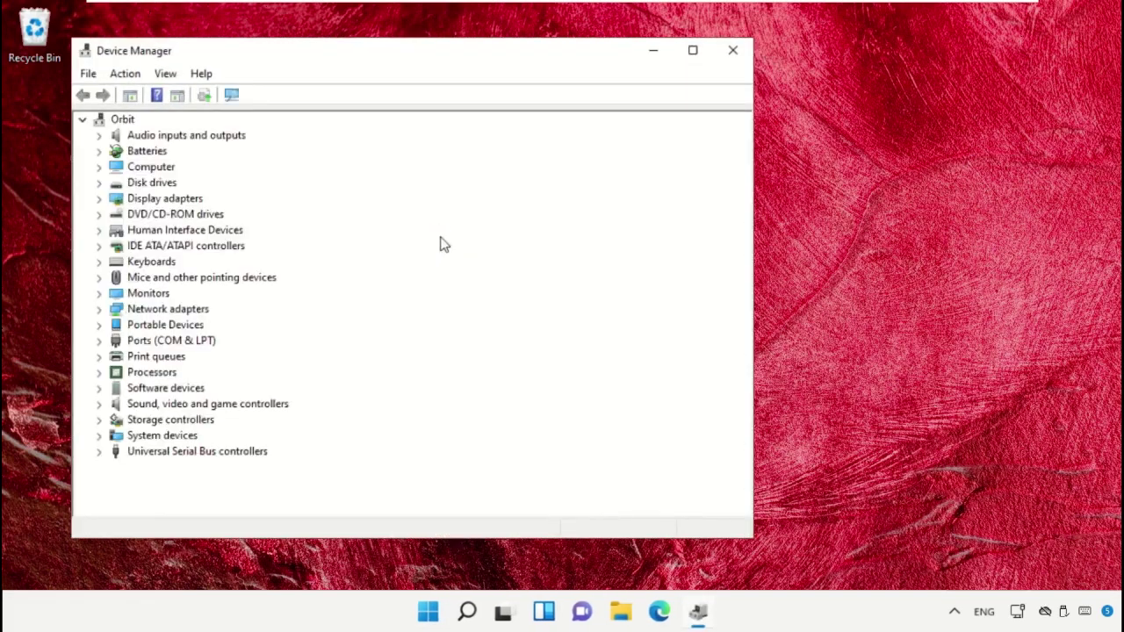
{"action": "left_click_drag", "start_coordinate": [452, 50], "coordinate": [618, 43]}
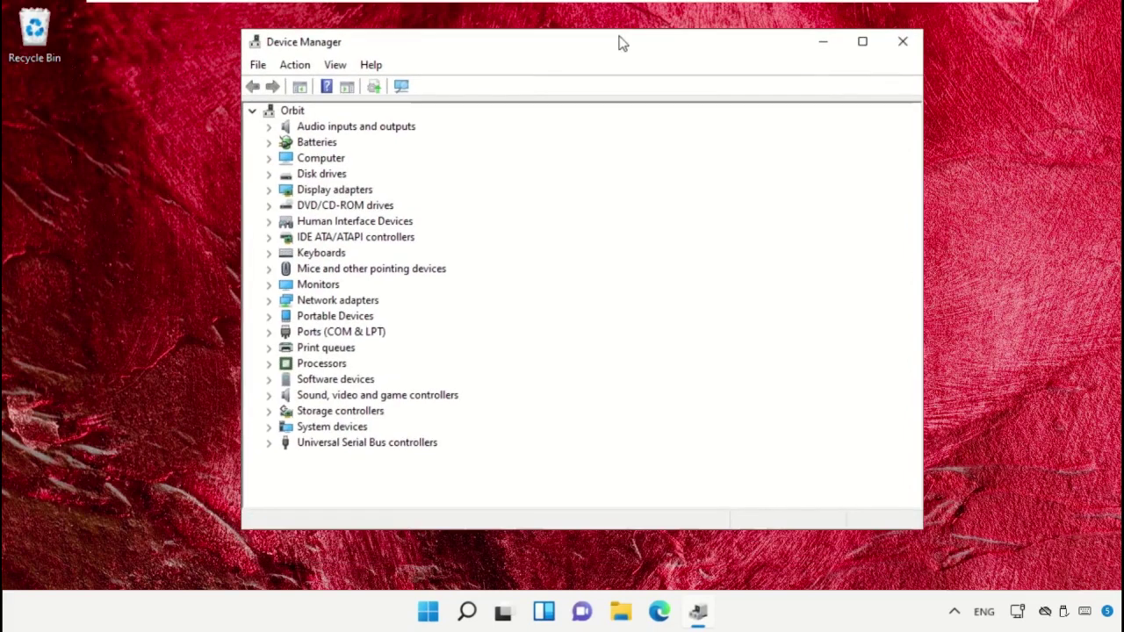
{"action": "left_click", "coordinate": [303, 255]}
{"action": "left_click", "coordinate": [268, 253]}
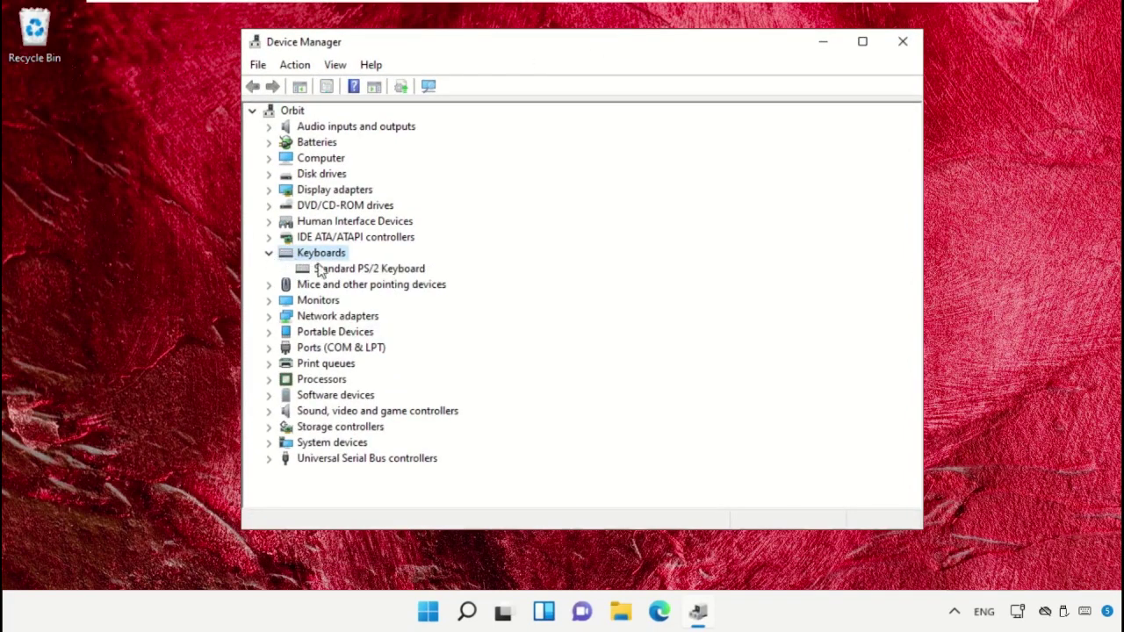
Step: Have Windows search automatically for a Standard PS/2 Keyboard driver, then close Device Manager
{"action": "left_click", "coordinate": [344, 272]}
{"action": "right_click", "coordinate": [346, 273]}
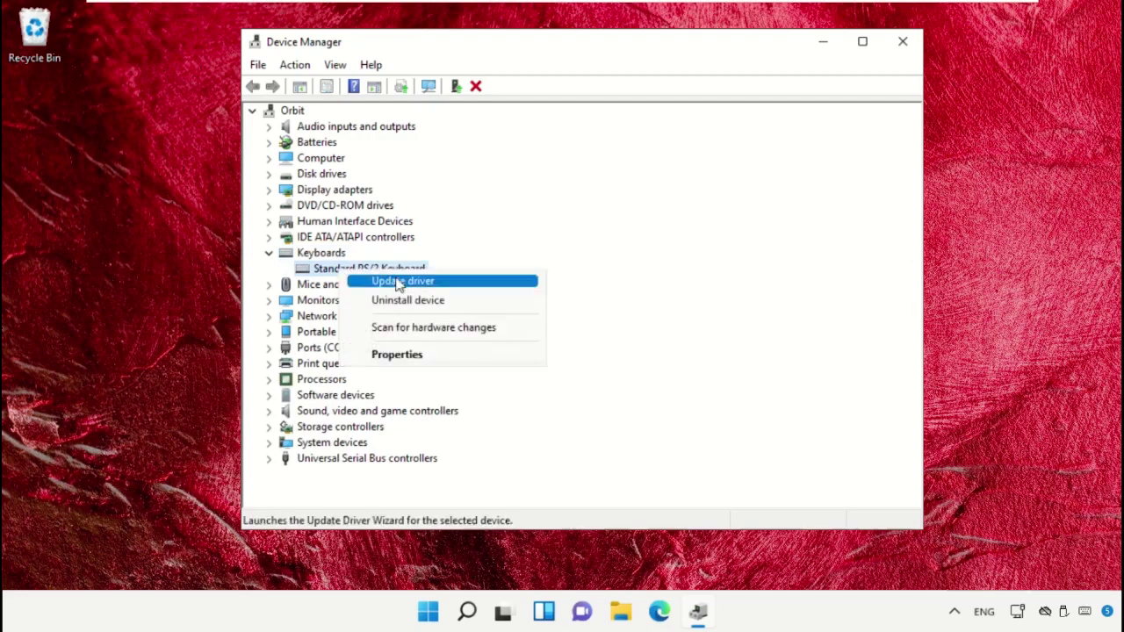
{"action": "left_click", "coordinate": [400, 283]}
{"action": "left_click", "coordinate": [520, 268]}
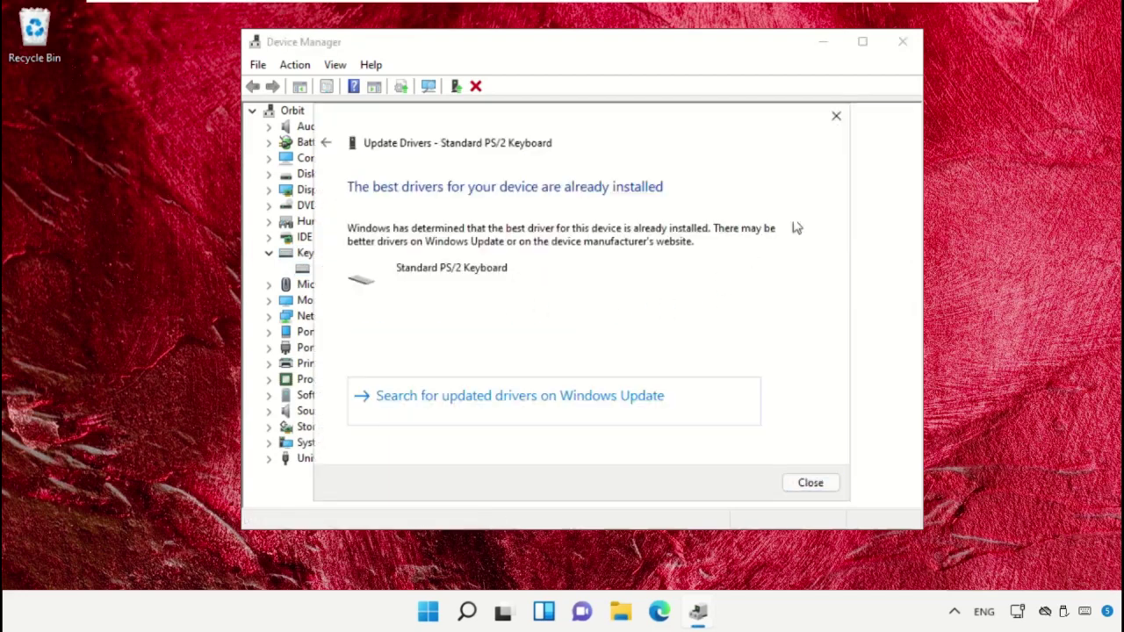
{"action": "left_click", "coordinate": [837, 119]}
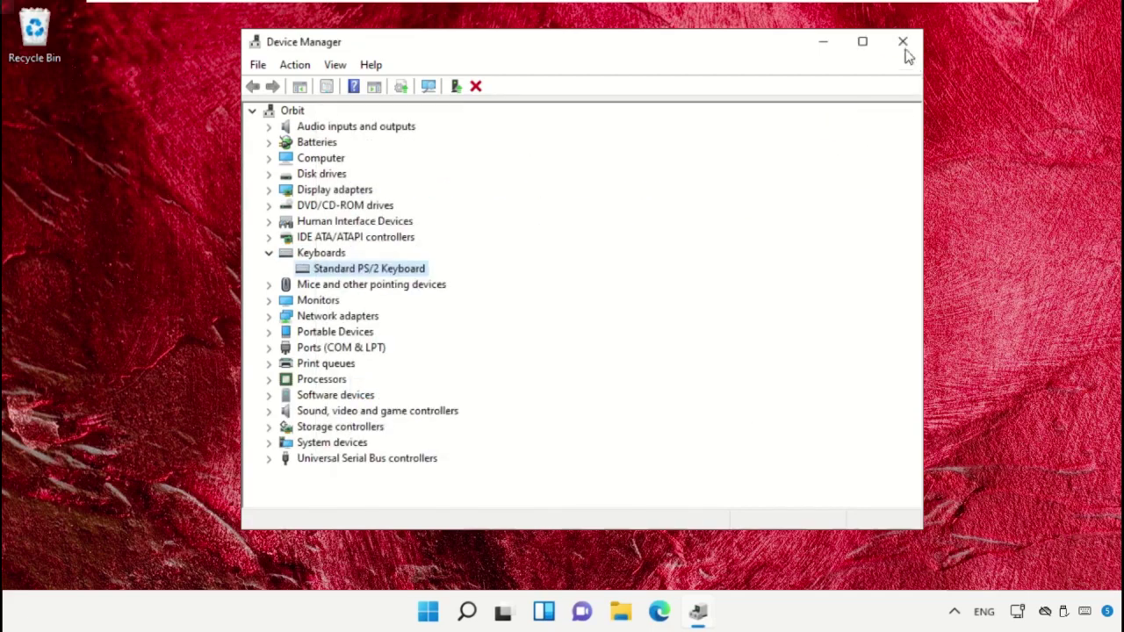
{"action": "left_click", "coordinate": [904, 45]}
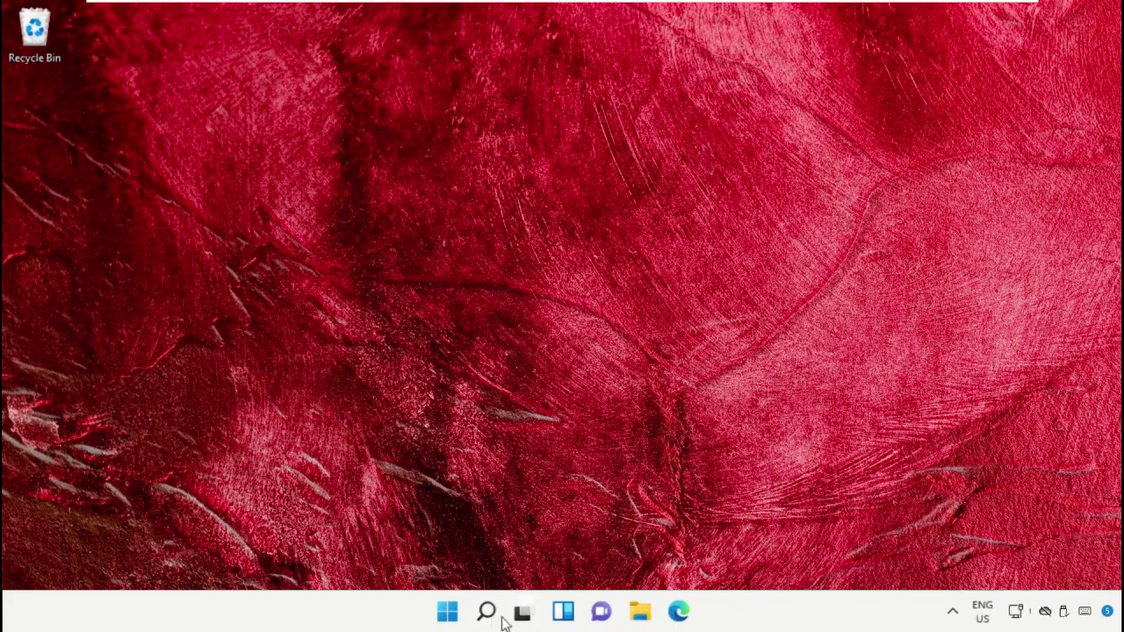
Step: Show the Shut down and Restart choices from the Start menu's power button
{"action": "left_click", "coordinate": [449, 612]}
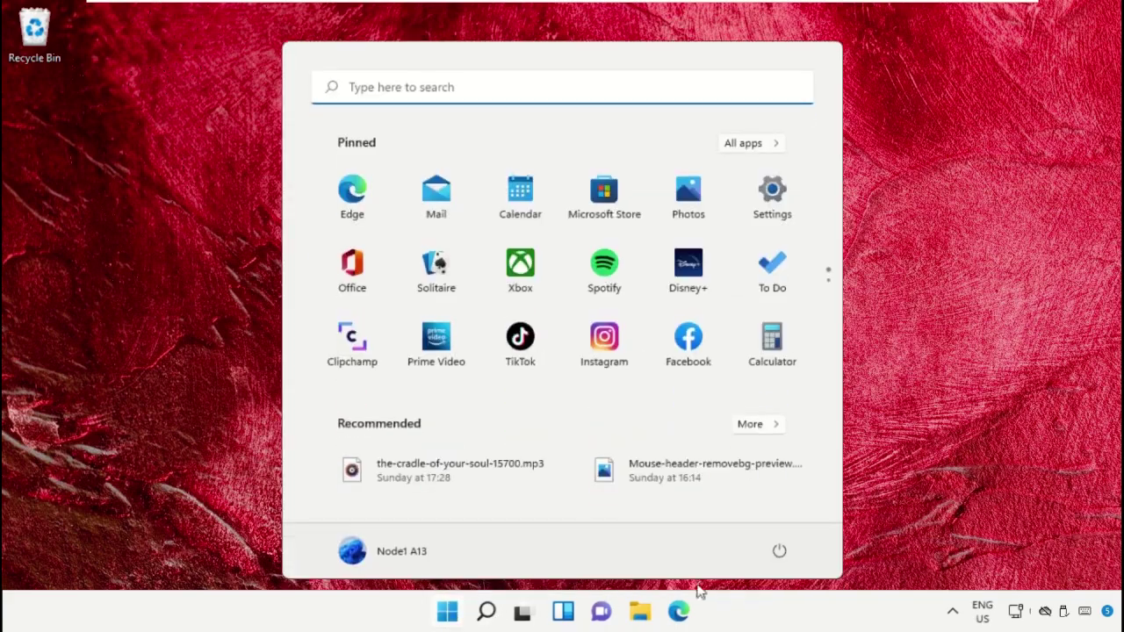
{"action": "left_click", "coordinate": [779, 553]}
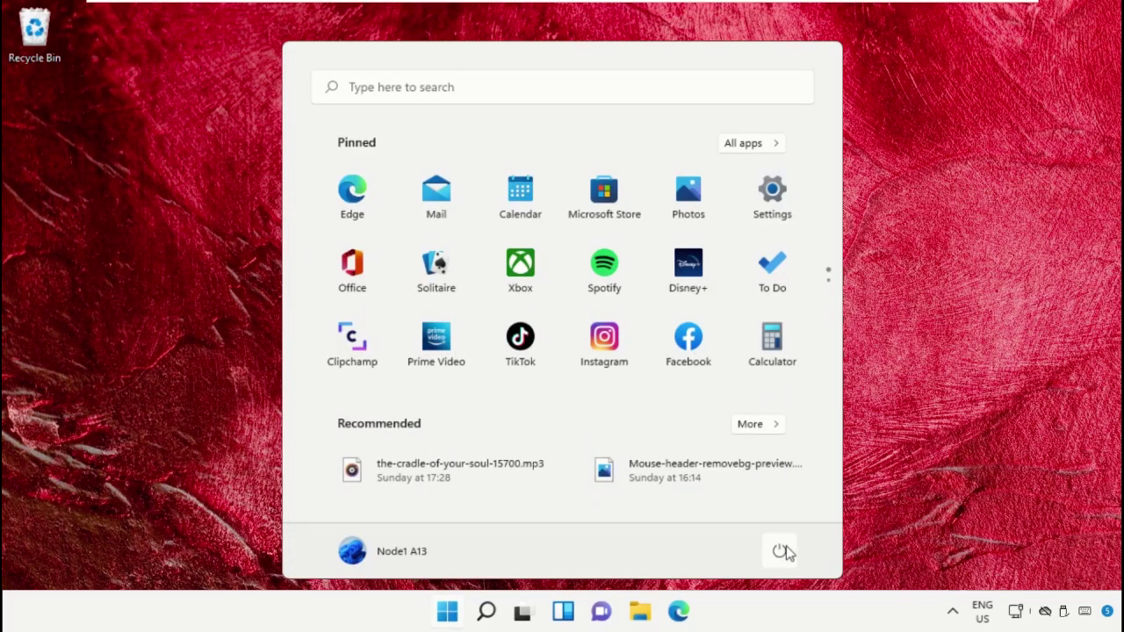
{"action": "left_click", "coordinate": [780, 552]}
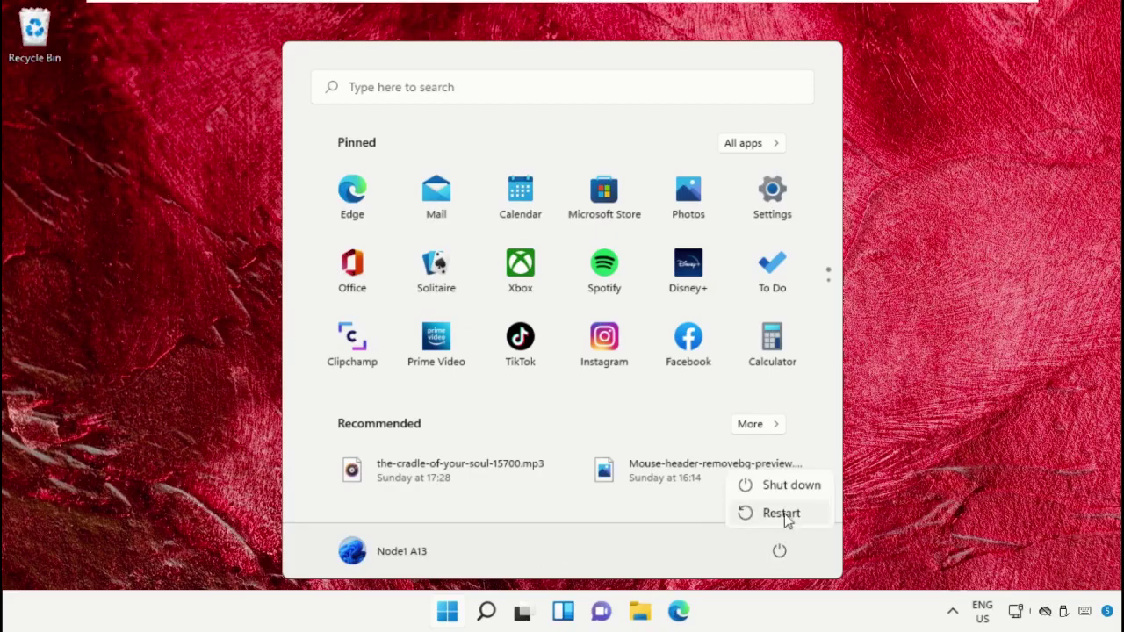